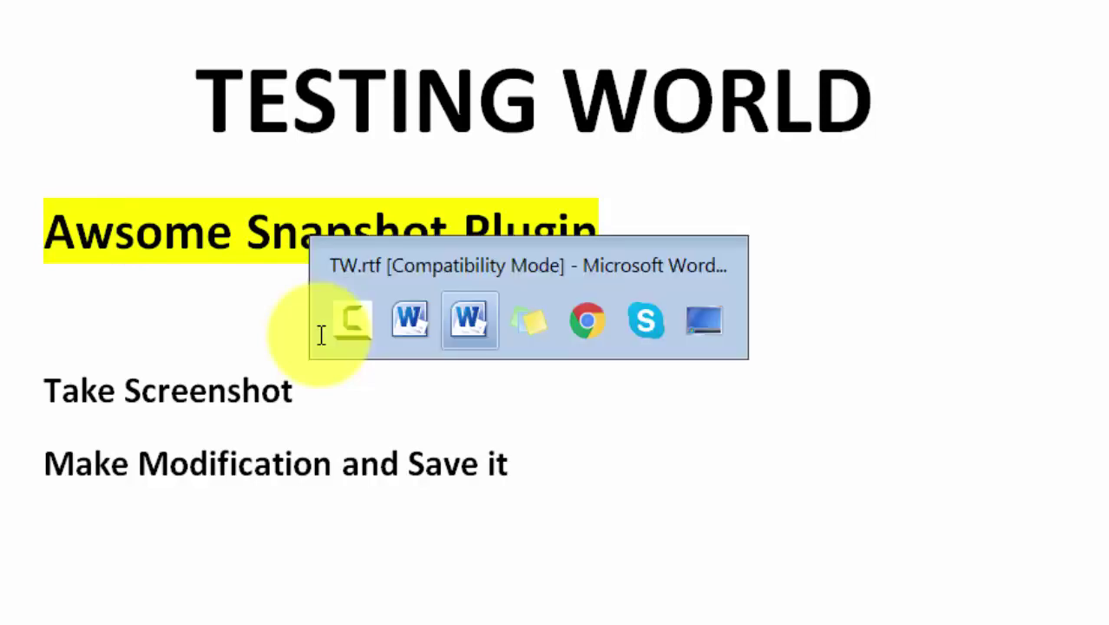
pyautogui.hotkey('alt', 'Tab')
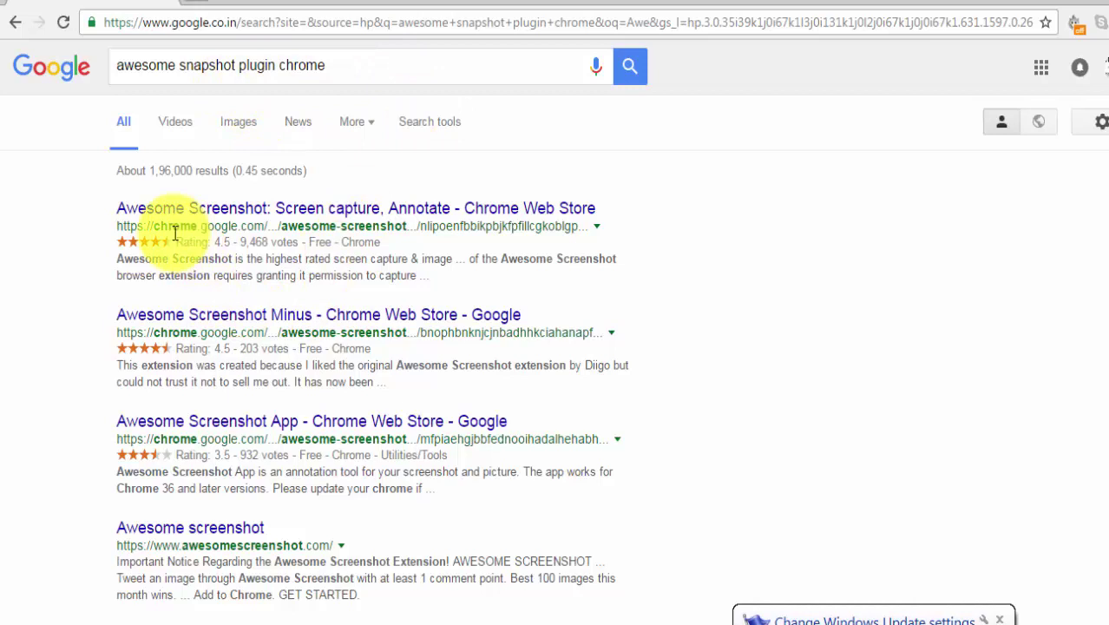
# Step: Install the Awesome Screenshot: Screen capture, Annotate extension from its Chrome Web Store page
pyautogui.click(279, 211)
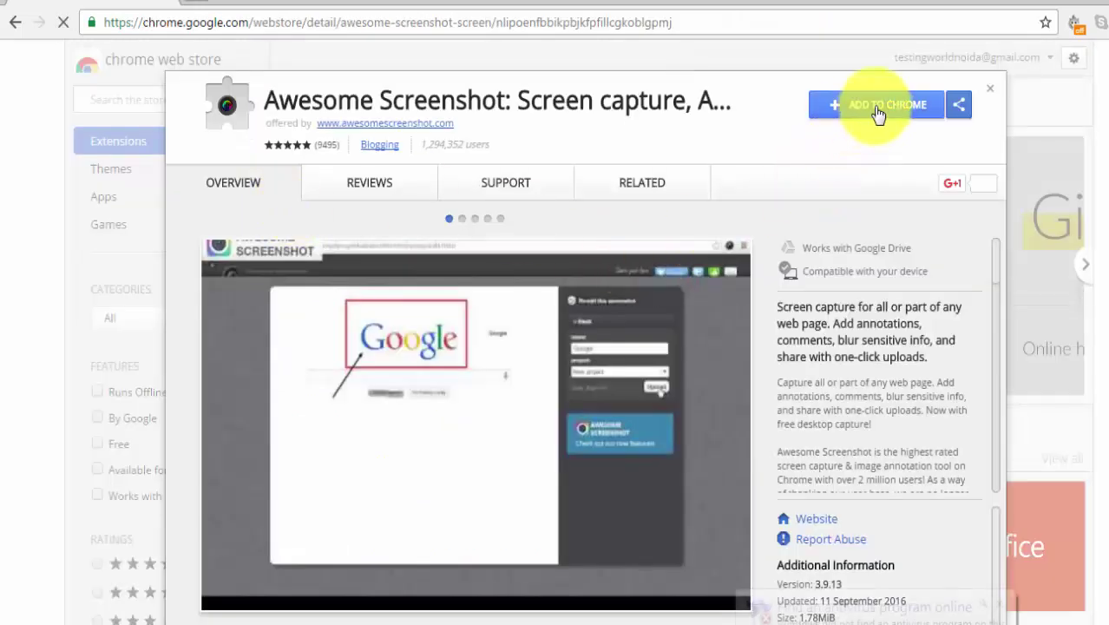
pyautogui.click(878, 111)
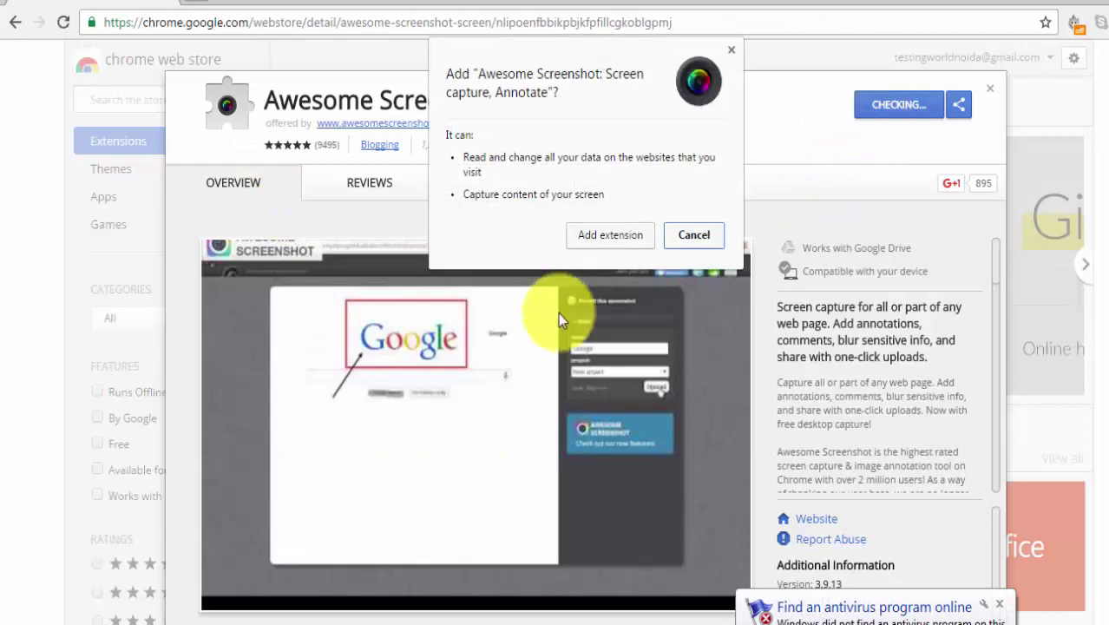
pyautogui.click(600, 242)
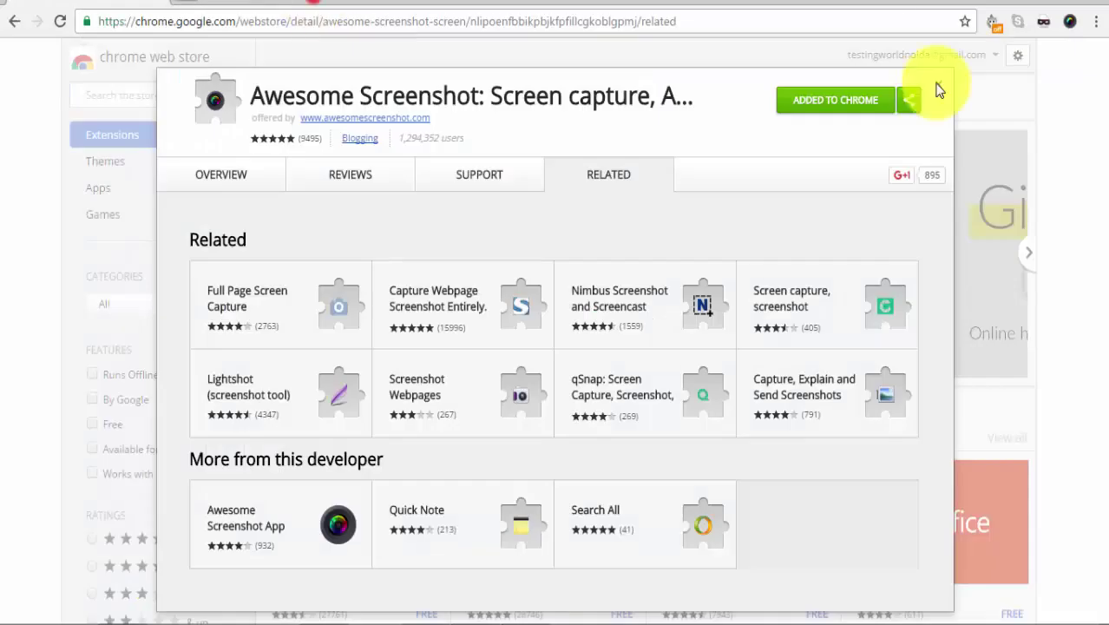
# Step: Load thetestingworld.com in a new Chrome tab
pyautogui.click(935, 83)
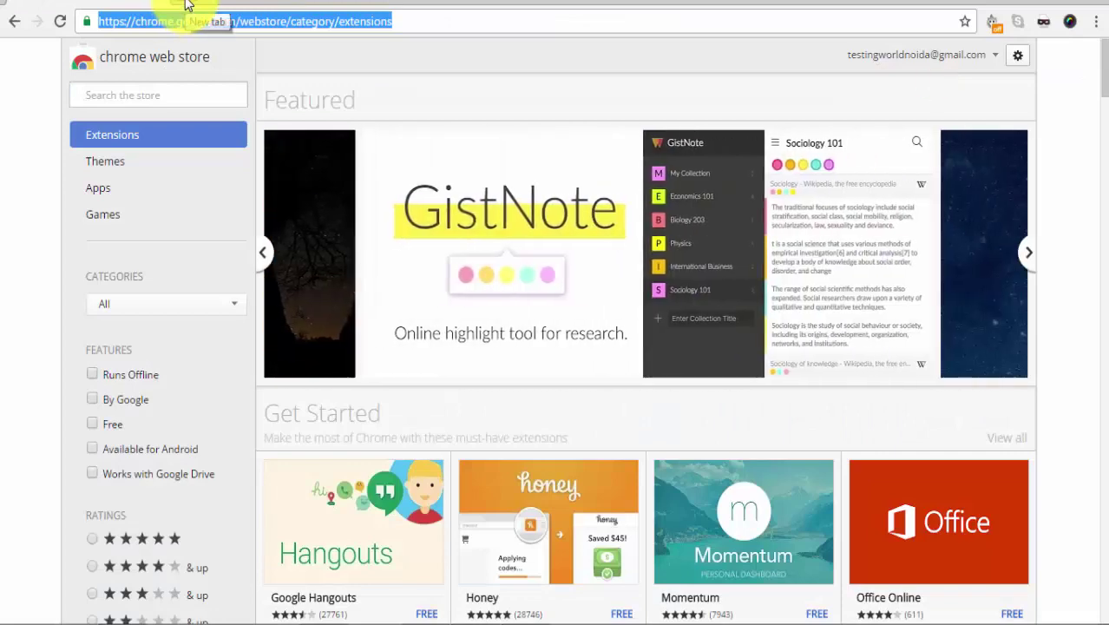
pyautogui.hotkey('ctrl', 't')
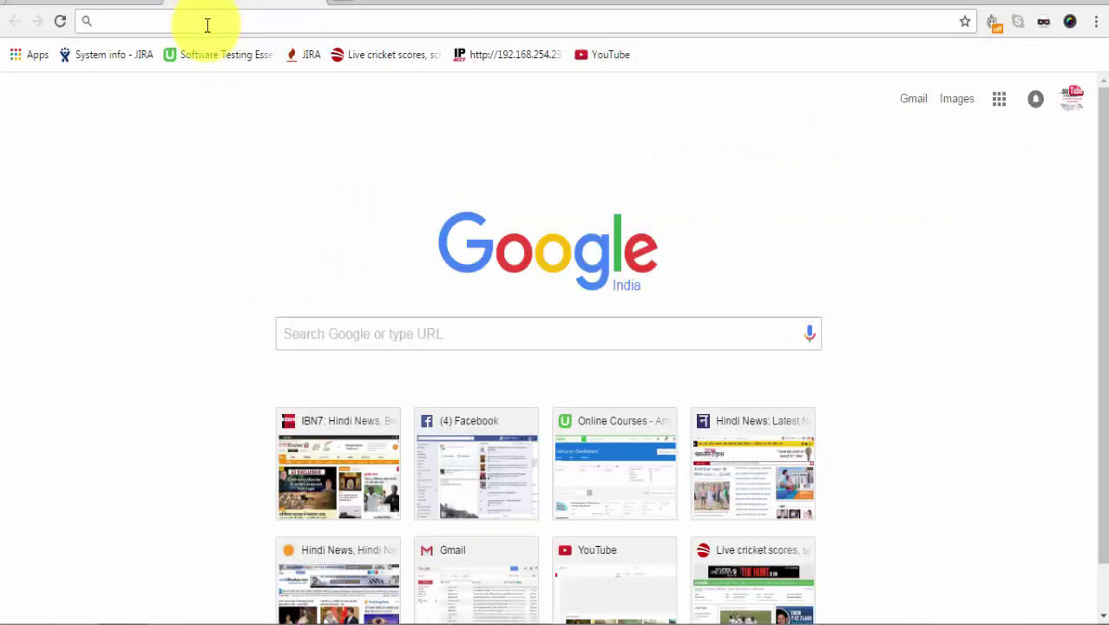
pyautogui.write('the')
pyautogui.press('Return')
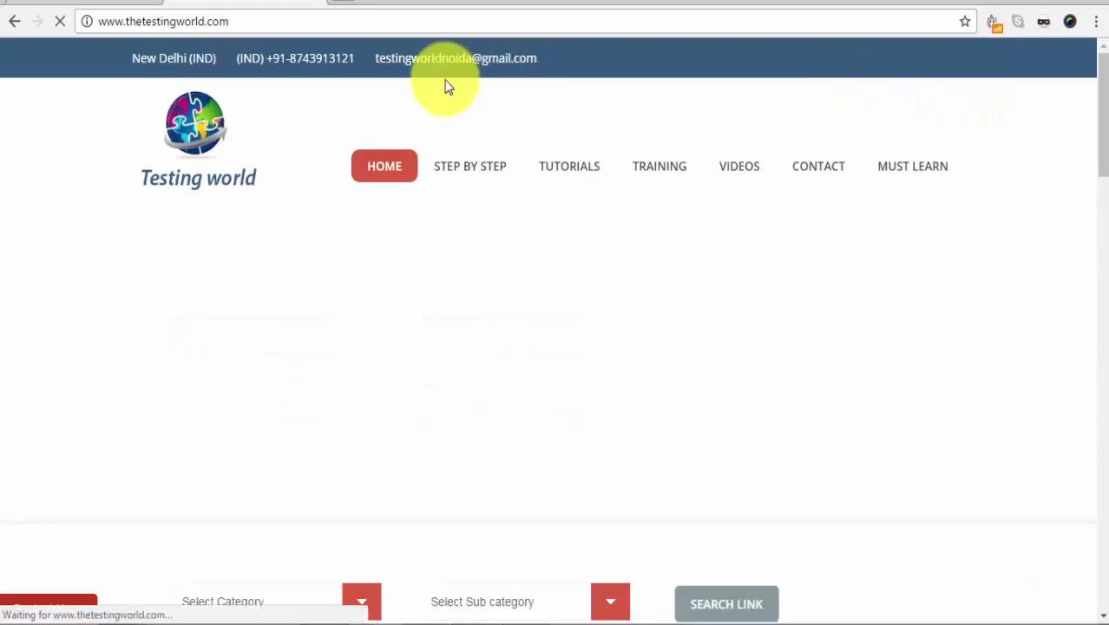
# Step: Bring up the Awesome Screenshot capture options, after dismissing a Windows Defender notification
pyautogui.click(1072, 24)
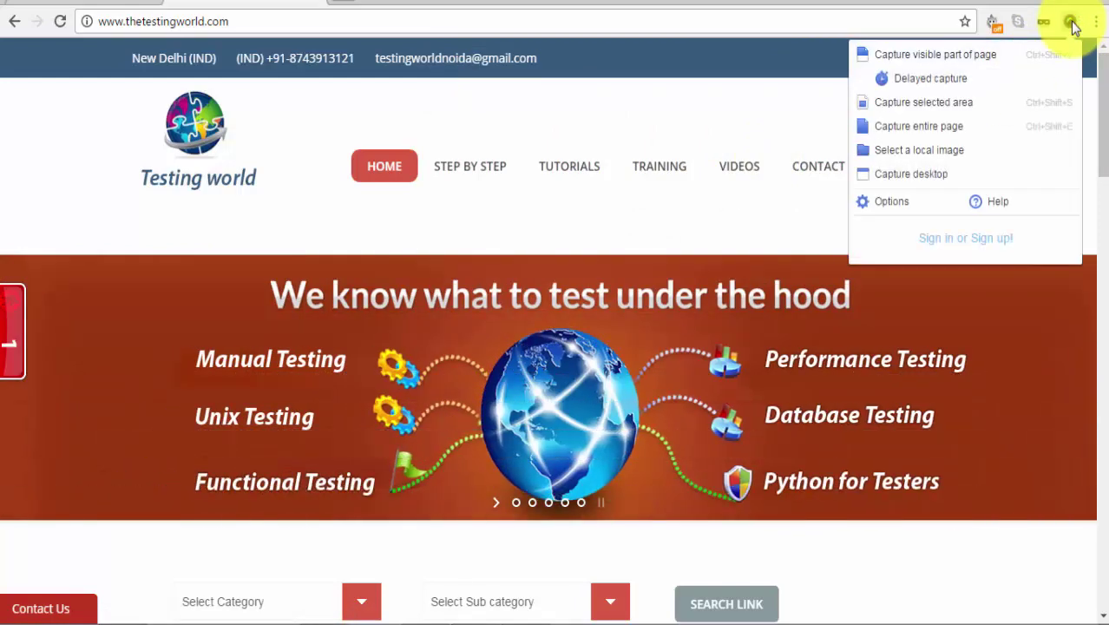
pyautogui.click(977, 132)
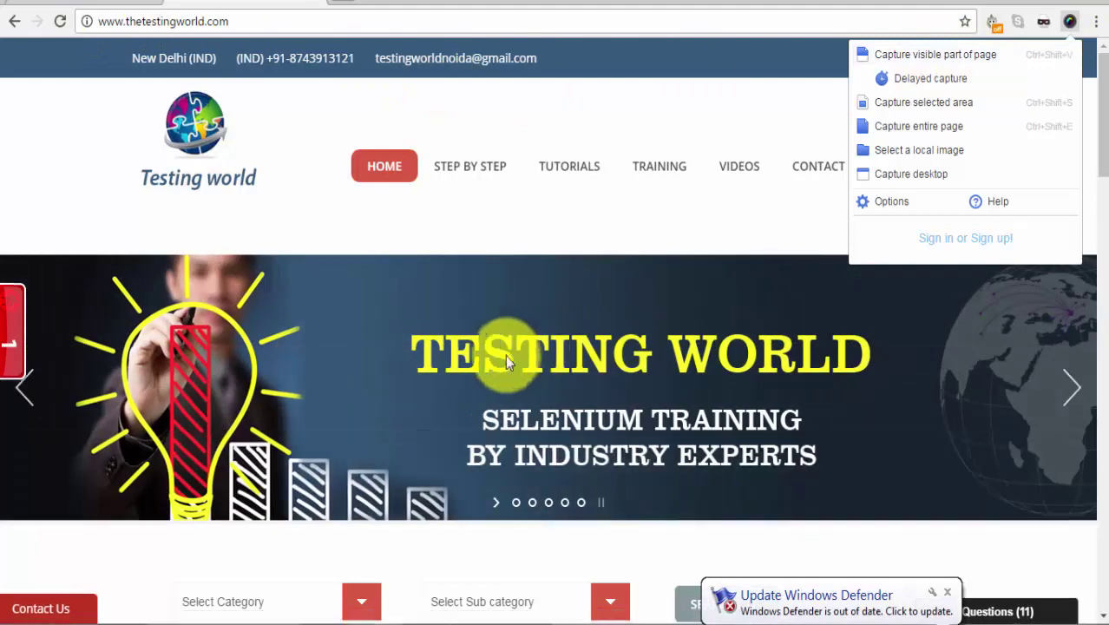
pyautogui.click(943, 591)
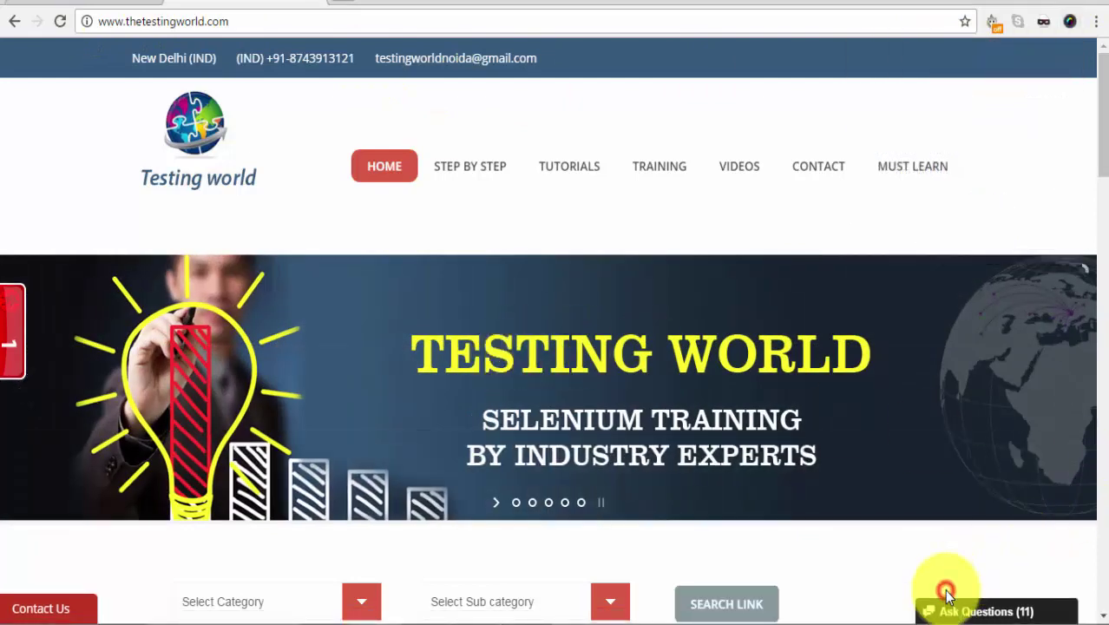
pyautogui.click(1069, 24)
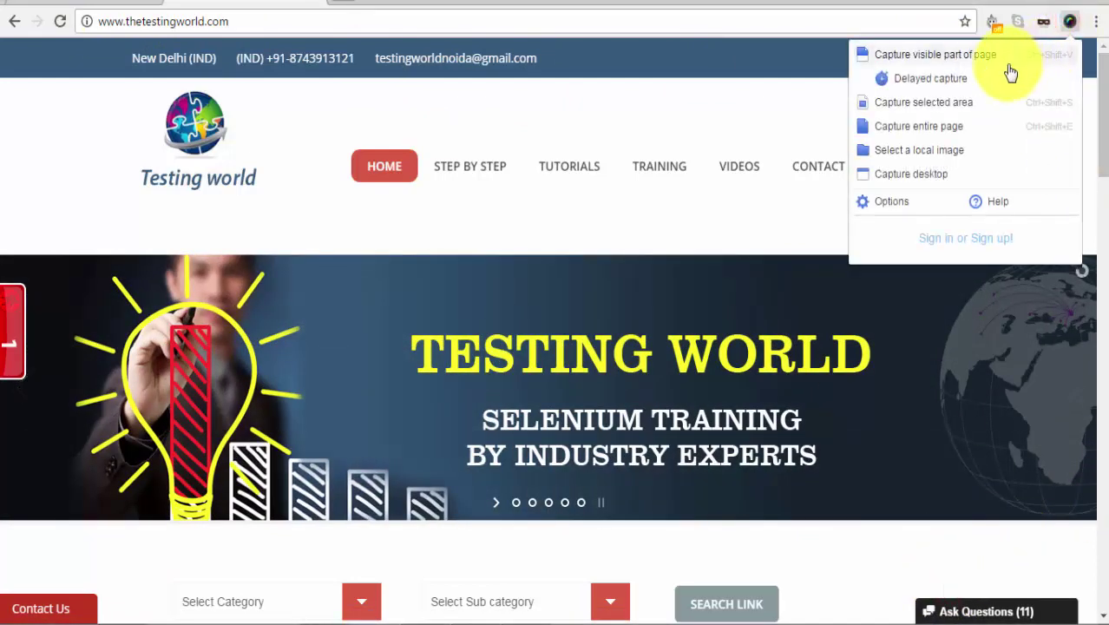
# Step: Capture the visible part of the Testing World homepage and finish editing, cancelling a stray save dialog
pyautogui.click(986, 61)
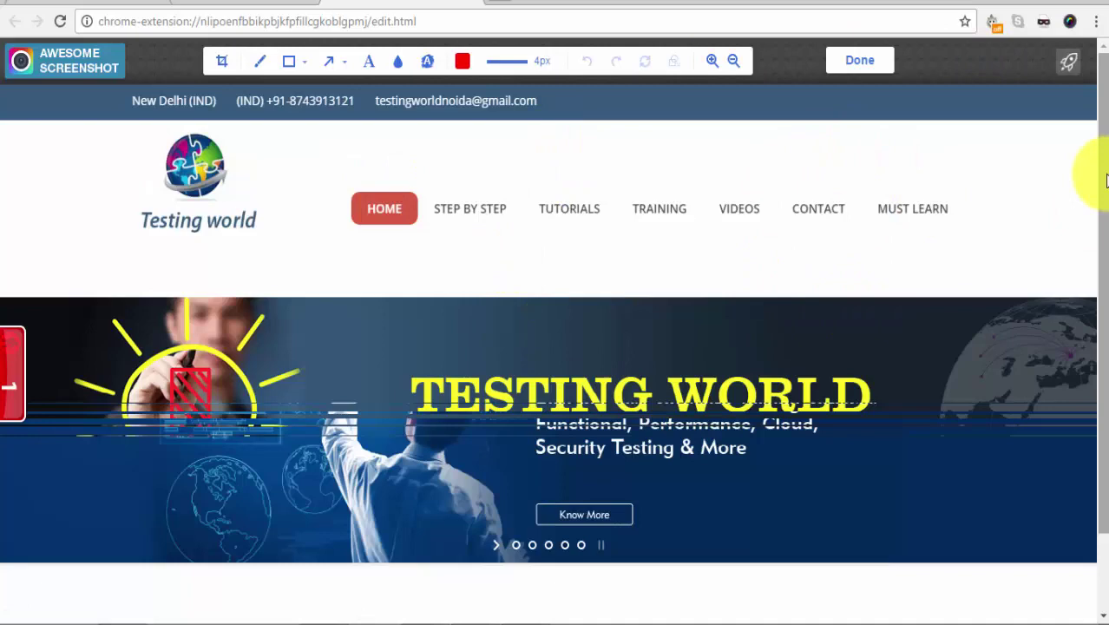
pyautogui.moveTo(1106, 178)
pyautogui.mouseDown()
pyautogui.moveTo(1096, 295)
pyautogui.moveTo(1095, 94)
pyautogui.moveTo(1104, 165)
pyautogui.moveTo(1092, 273)
pyautogui.moveTo(1089, 148)
pyautogui.moveTo(1091, 292)
pyautogui.moveTo(1100, 215)
pyautogui.moveTo(1089, 168)
pyautogui.mouseUp()
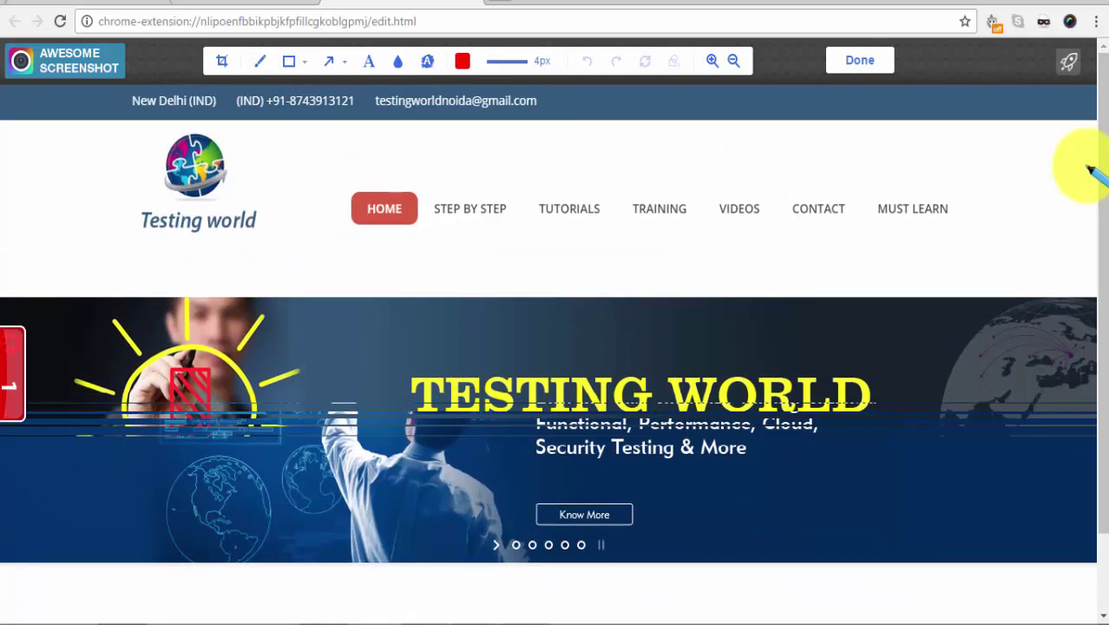
pyautogui.hotkey('ctrl', 's')
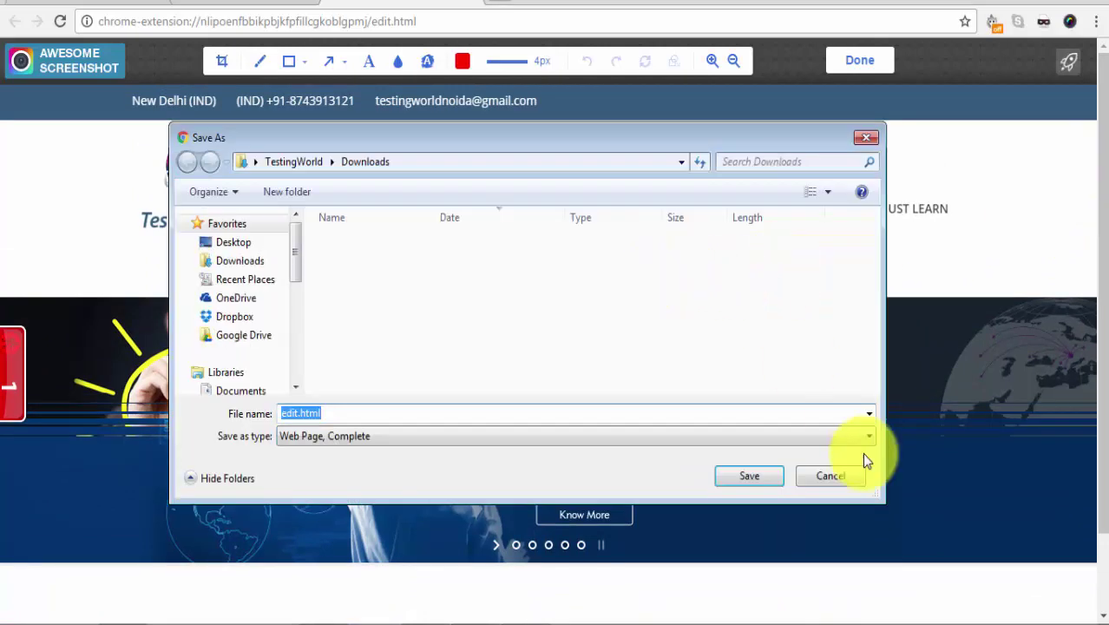
pyautogui.click(831, 476)
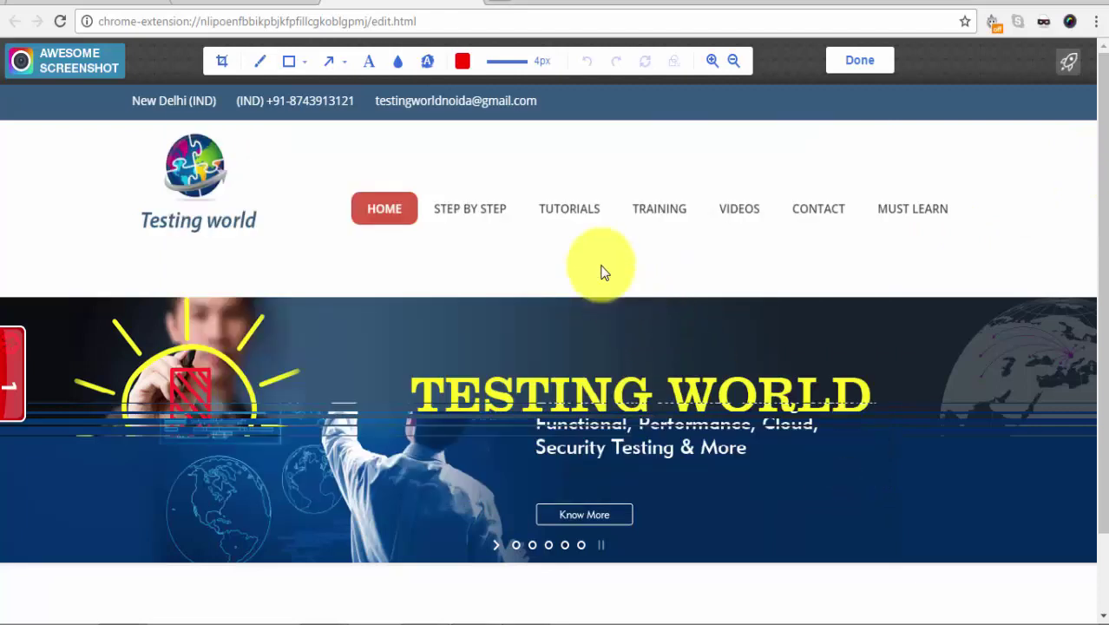
pyautogui.click(870, 63)
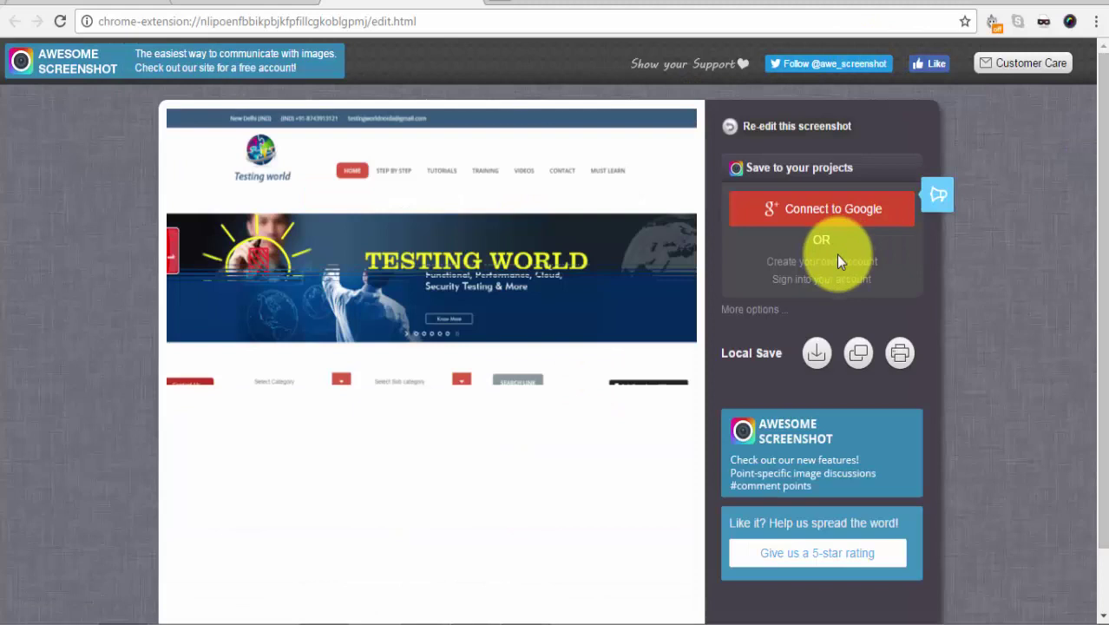
# Step: Save the capture locally as T1.png in PNG Image format, dismissing a second save dialog
pyautogui.click(815, 358)
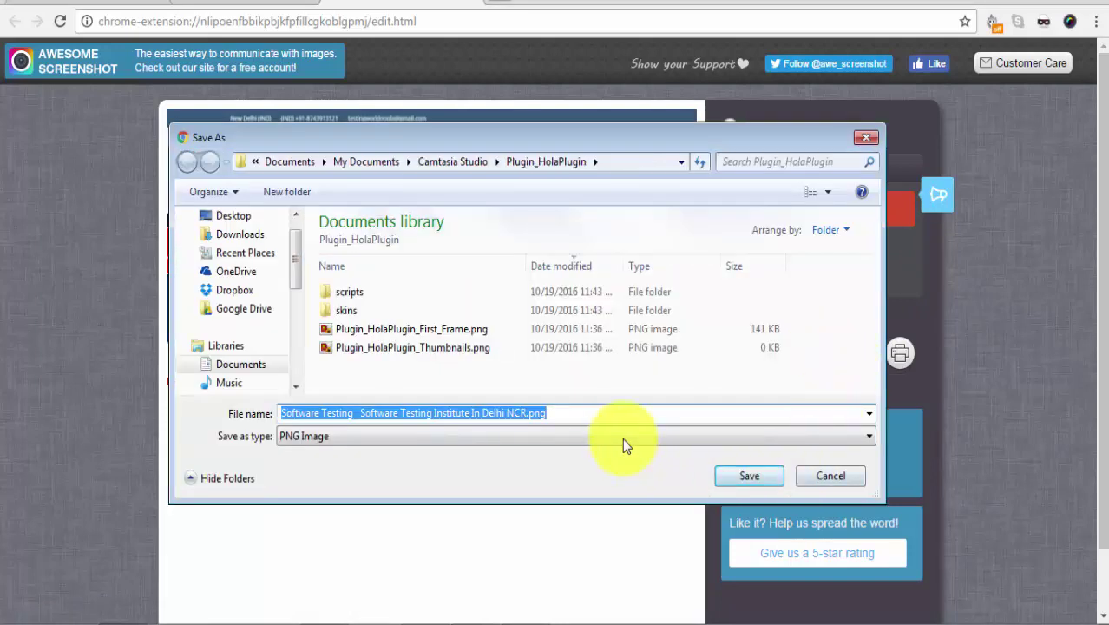
pyautogui.click(482, 415)
pyautogui.moveTo(566, 409); pyautogui.dragTo(268, 410)
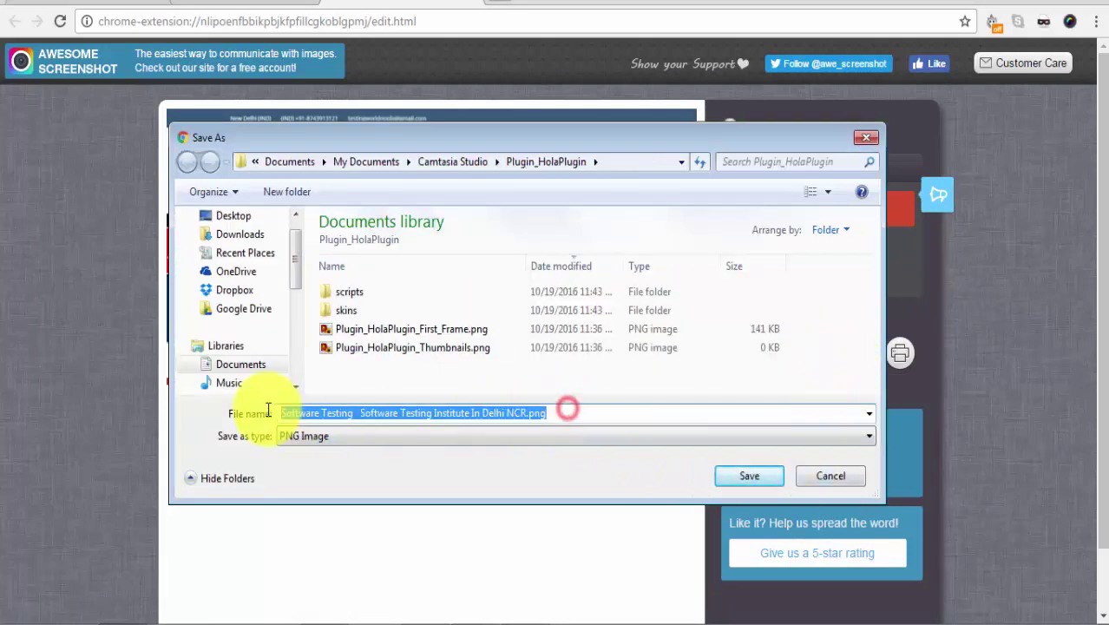
pyautogui.write('T1')
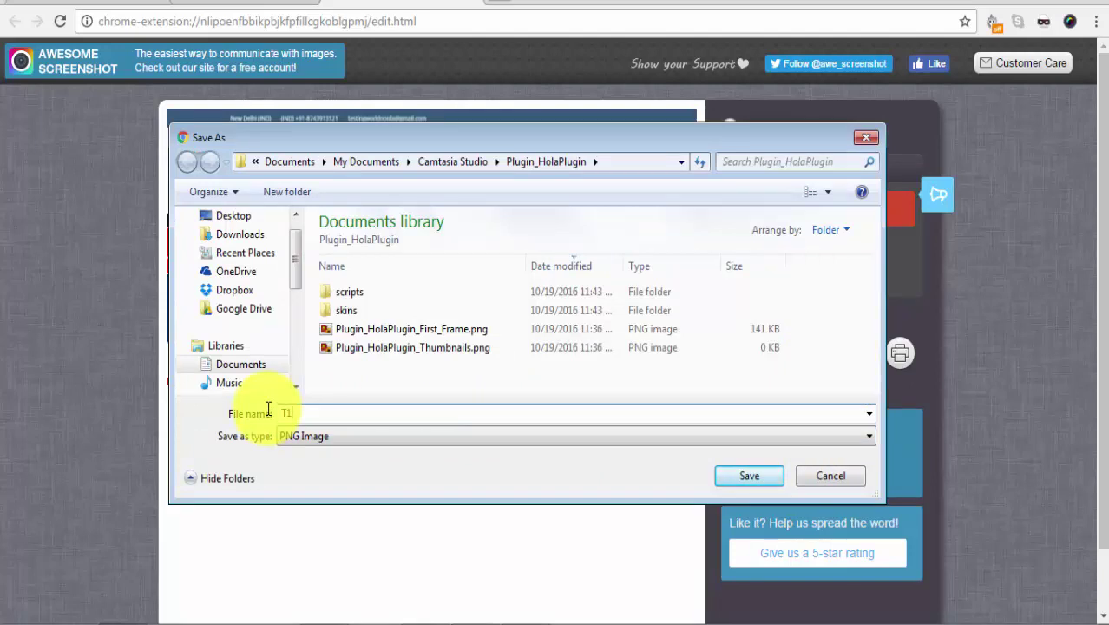
pyautogui.click(332, 435)
pyautogui.click(333, 436)
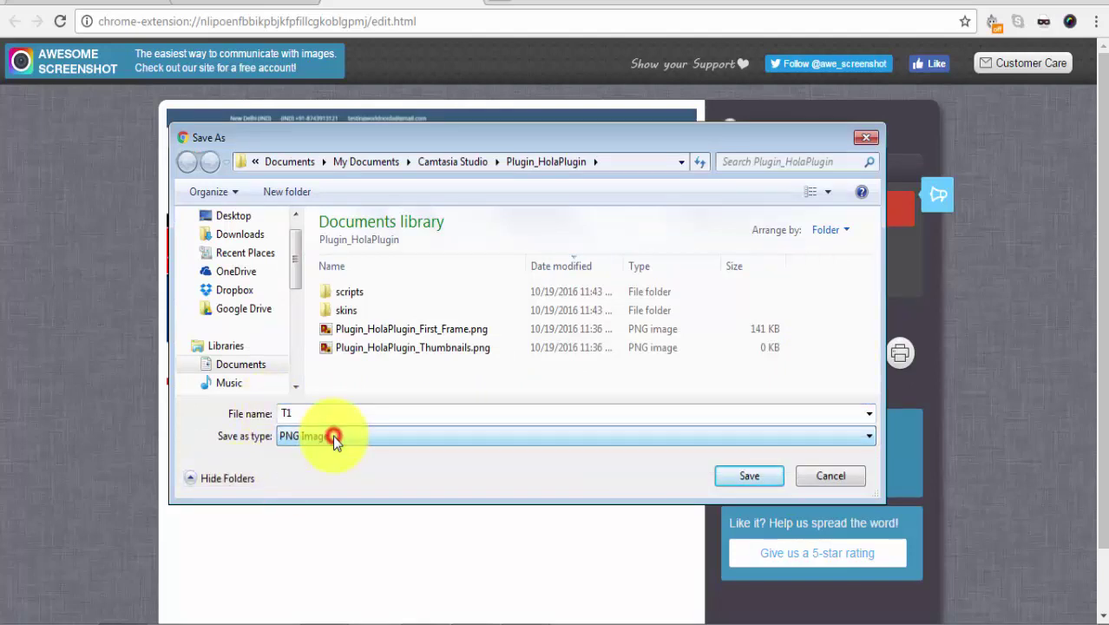
pyautogui.click(751, 477)
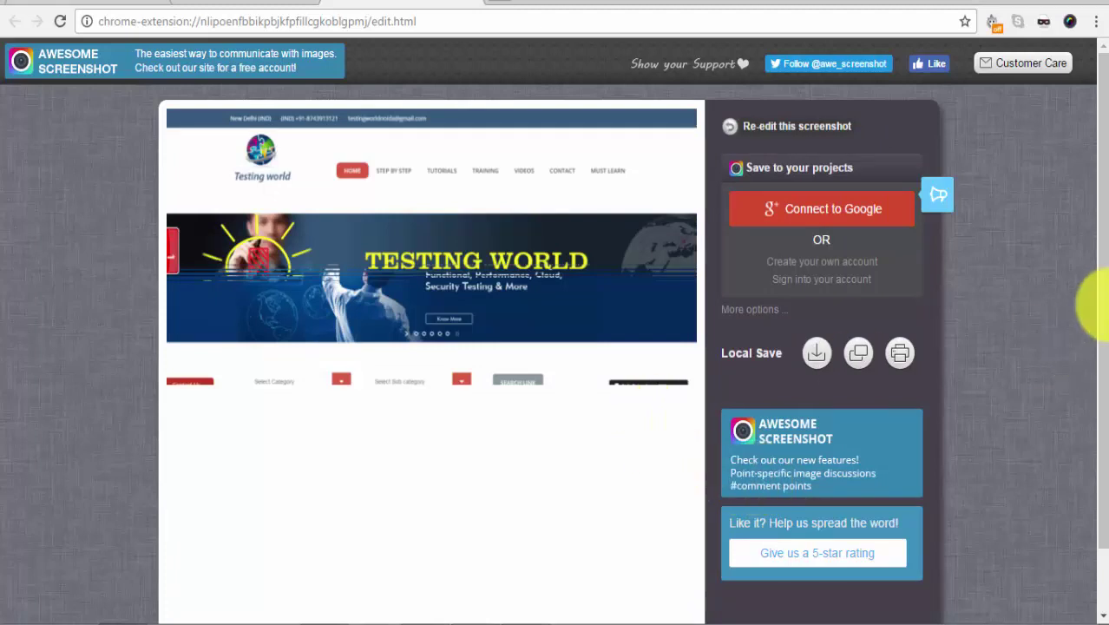
pyautogui.moveTo(1100, 218); pyautogui.dragTo(1099, 125)
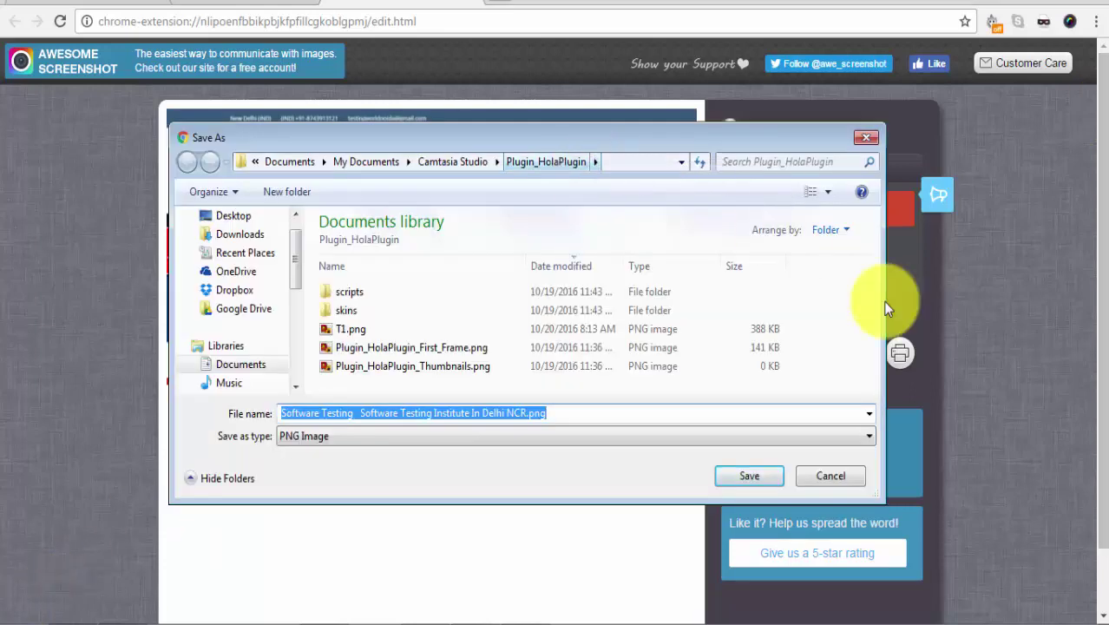
pyautogui.click(830, 476)
# Step: View the saved T1.png from the Plugin_HolaPlugin folder in the photo viewer
pyautogui.press('super+r')
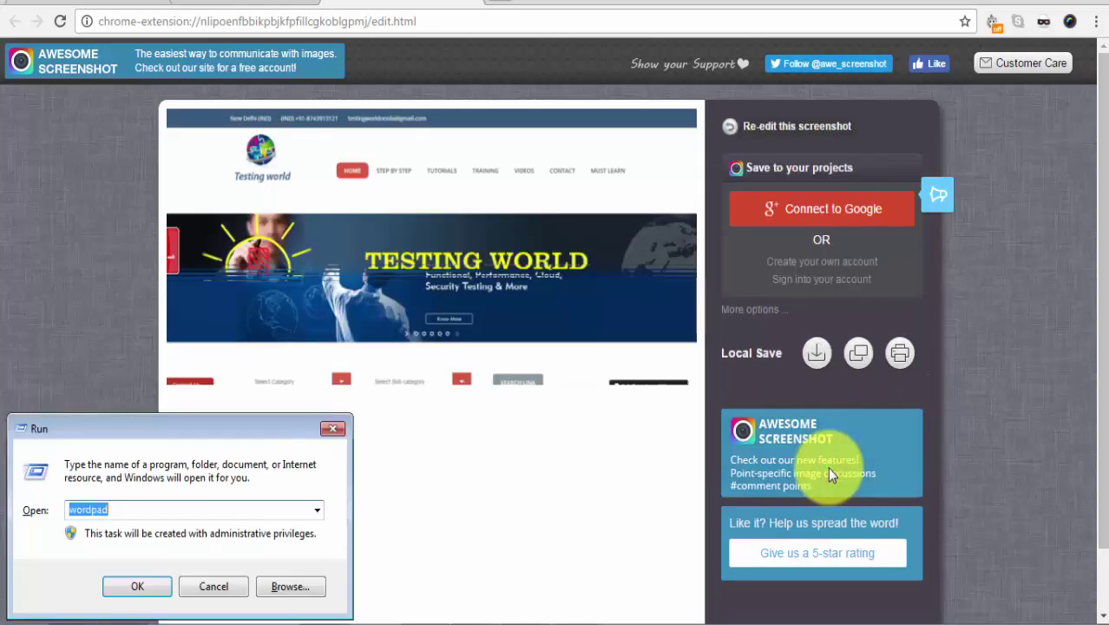
pyautogui.press('Escape')
pyautogui.hotkey('alt', 'Tab')
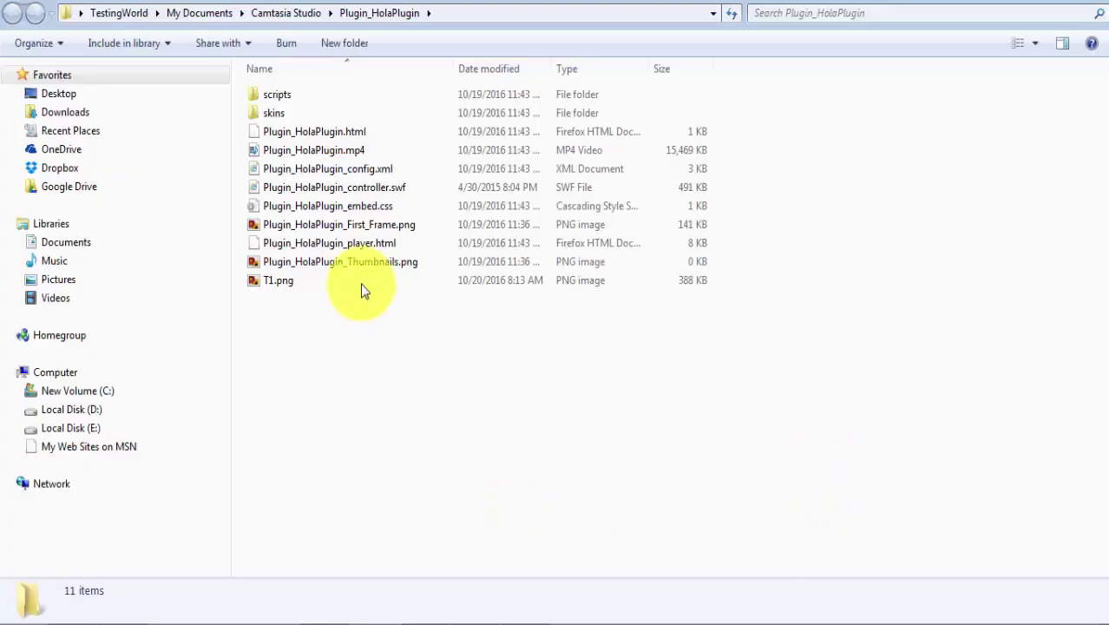
pyautogui.doubleClick(287, 281)
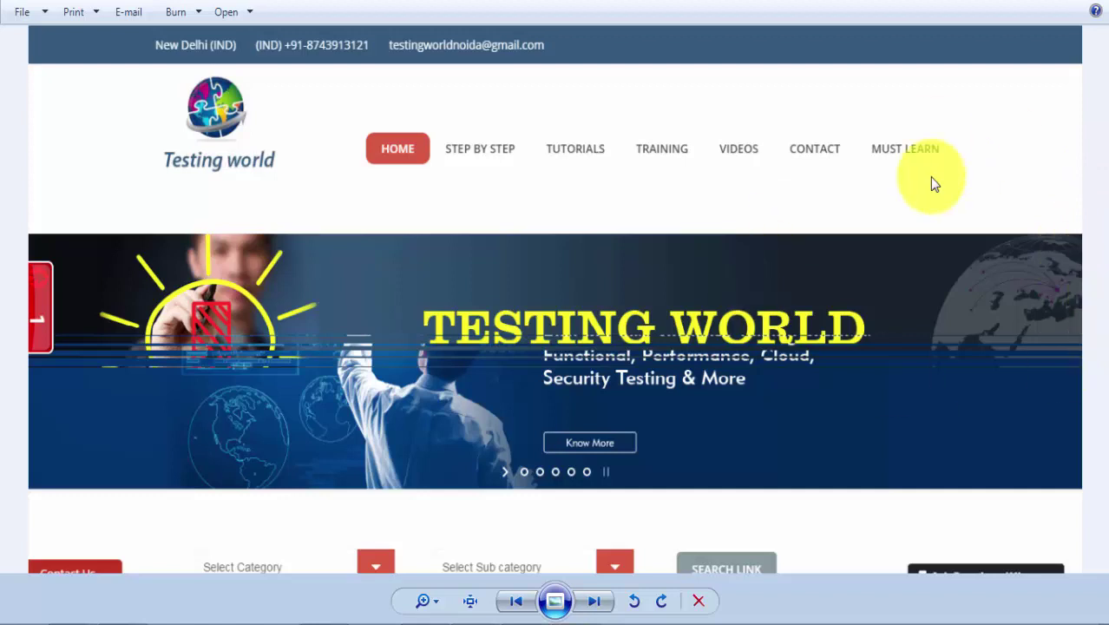
pyautogui.click(1099, 4)
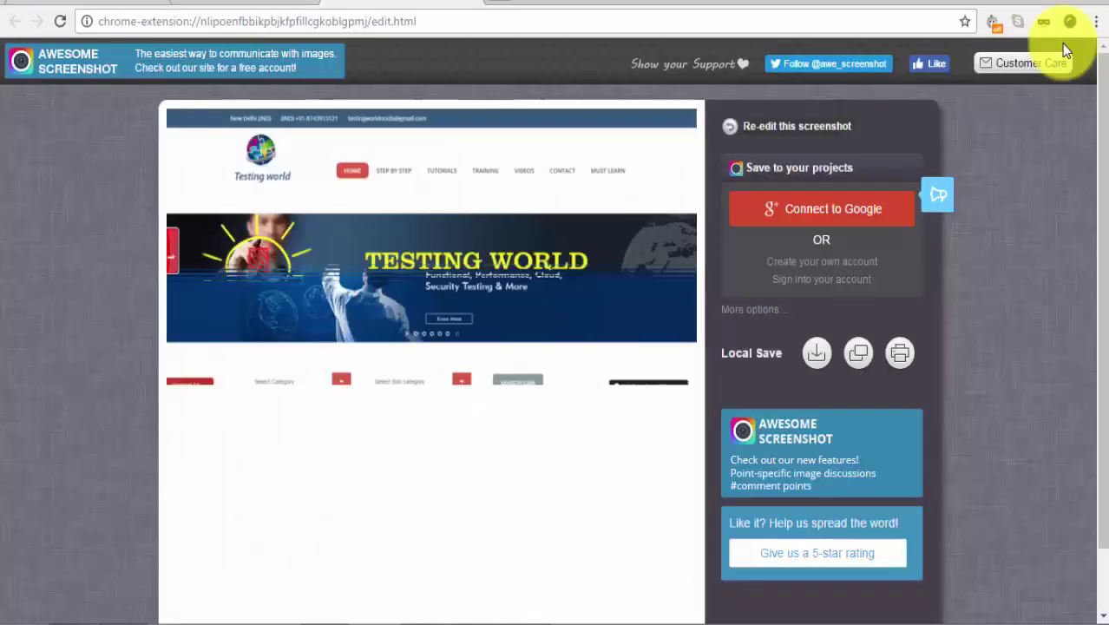
# Step: Return to the thetestingworld.com tab and scroll the homepage
pyautogui.click(466, 4)
pyautogui.click(1105, 145)
pyautogui.moveTo(1105, 145); pyautogui.dragTo(1103, 102)
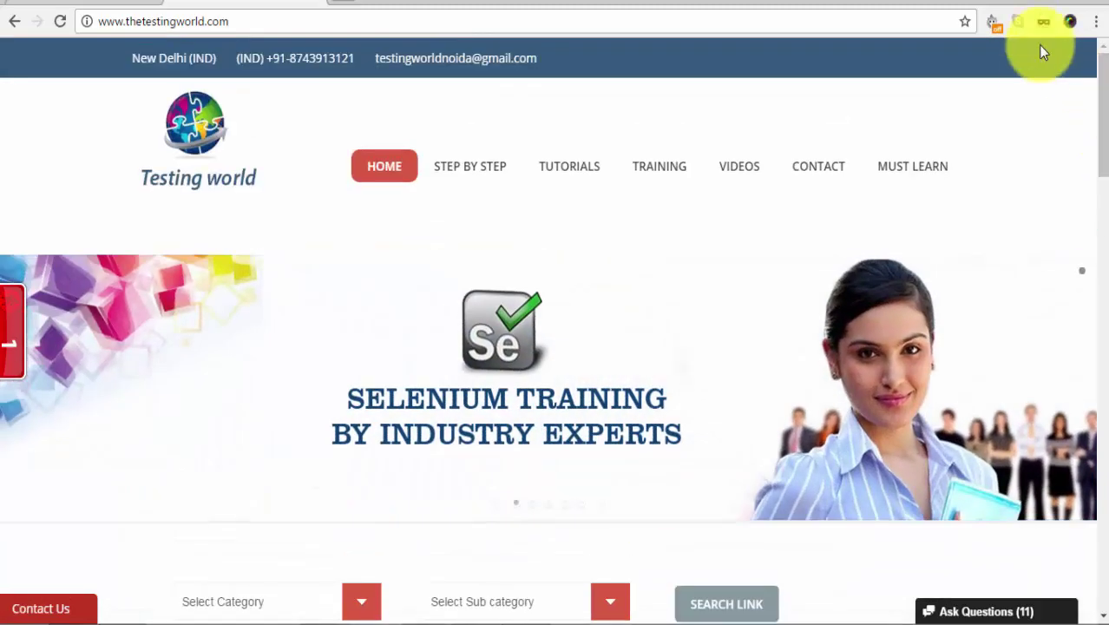
# Step: Set Awesome Screenshot options to JPG format and 5s capture delay, then return to thetestingworld.com
pyautogui.click(1070, 22)
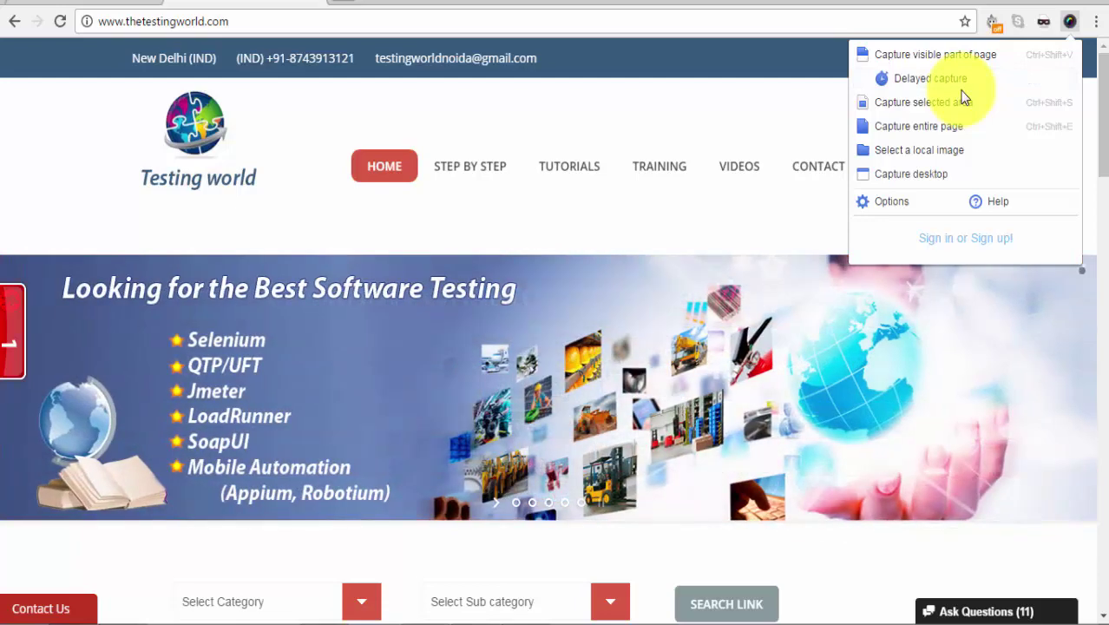
pyautogui.click(891, 204)
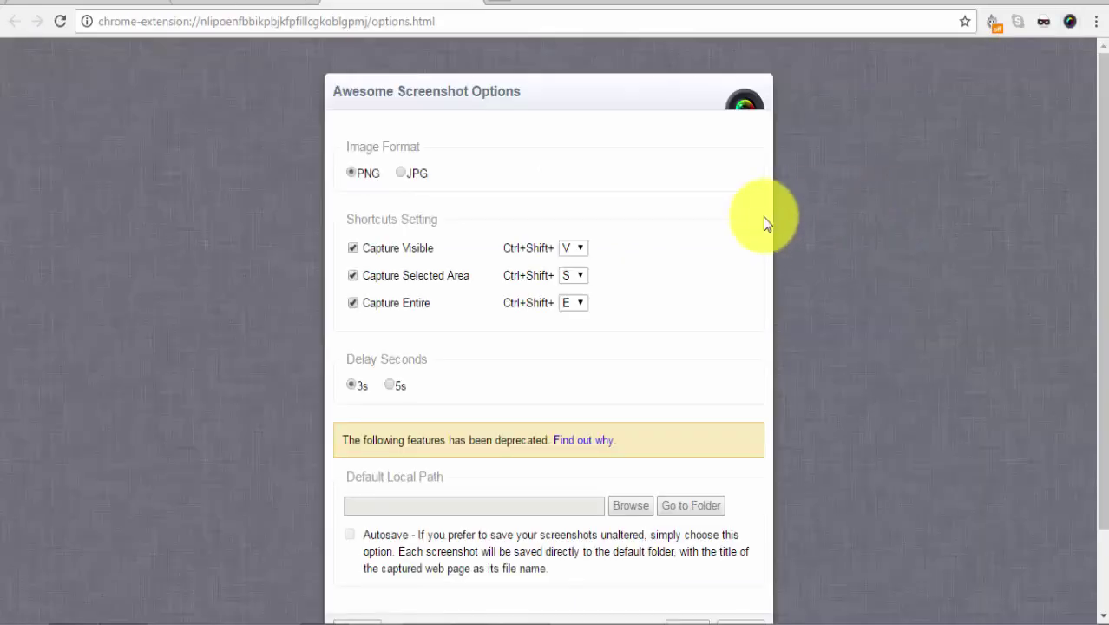
pyautogui.click(402, 175)
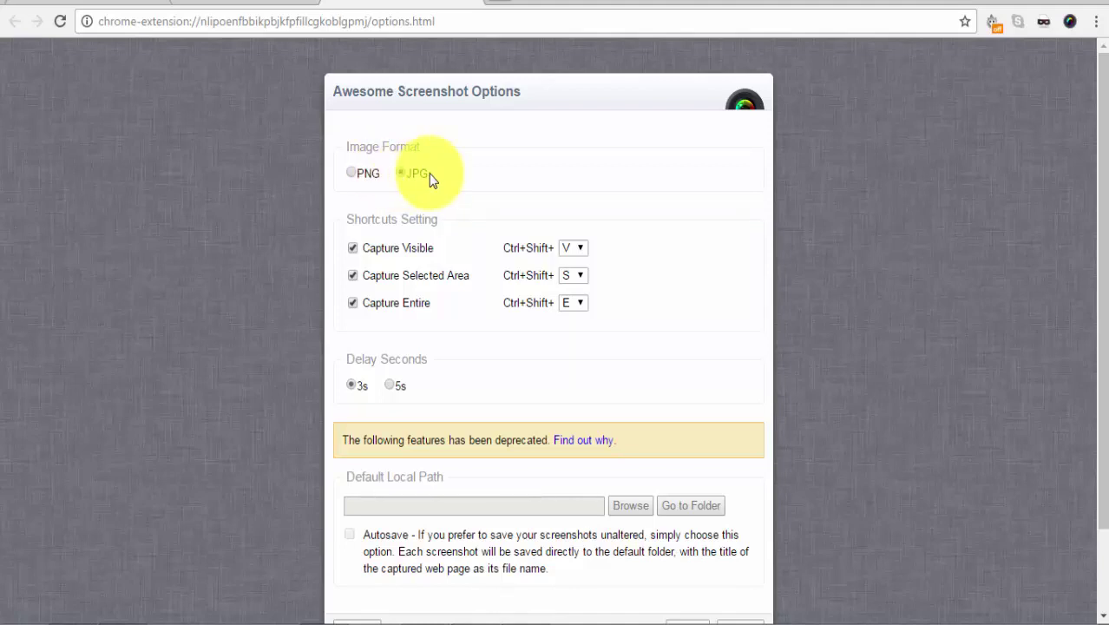
pyautogui.click(395, 388)
pyautogui.moveTo(1102, 292); pyautogui.dragTo(1102, 373)
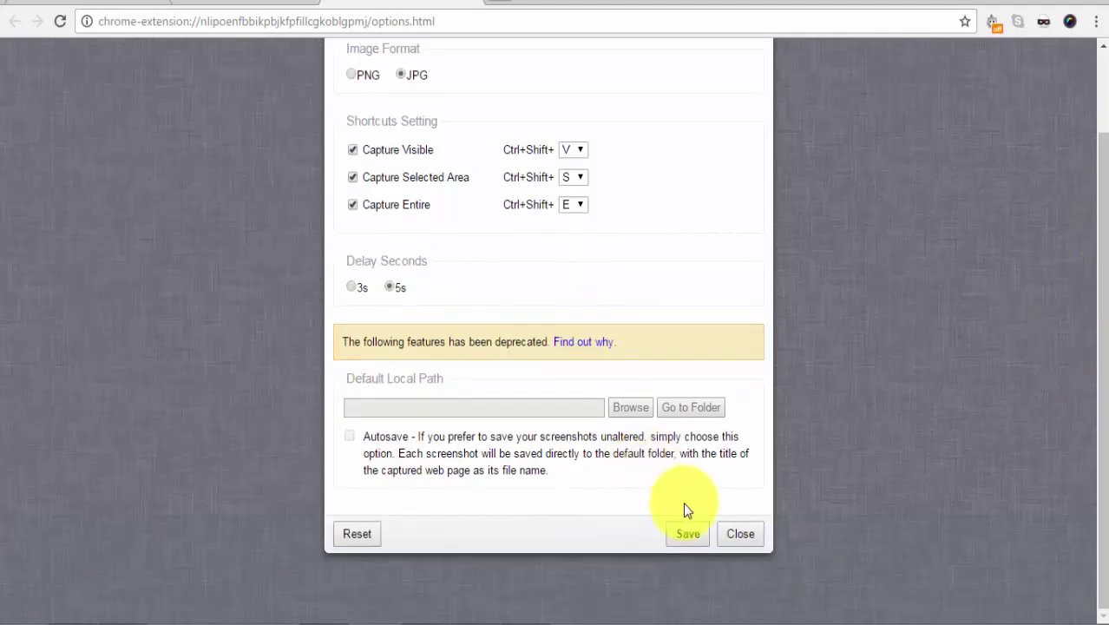
pyautogui.click(686, 531)
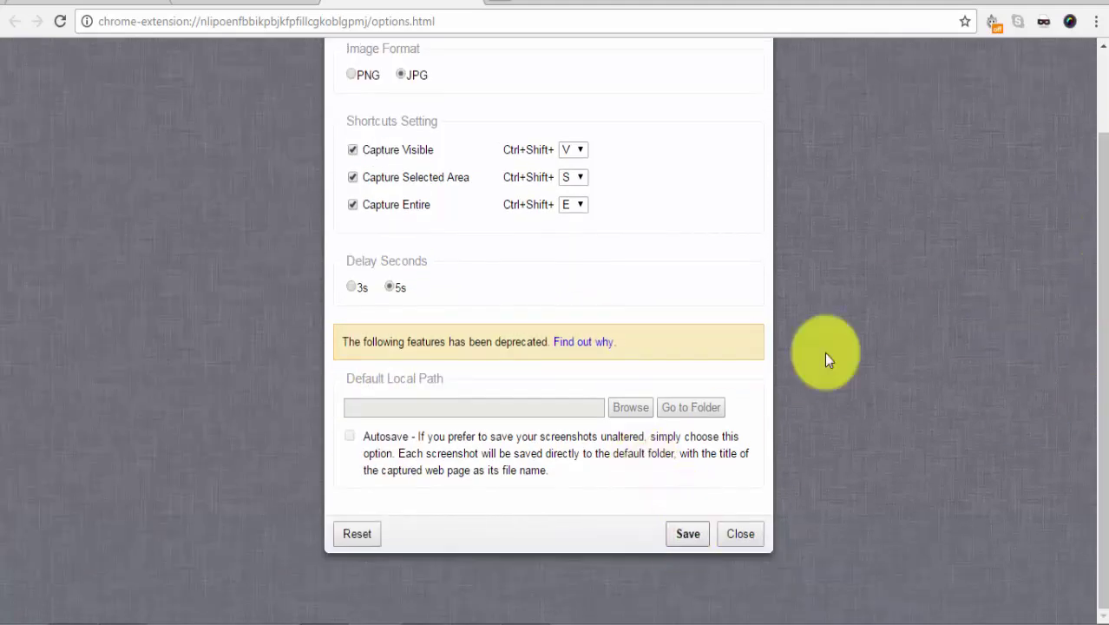
pyautogui.click(1102, 86)
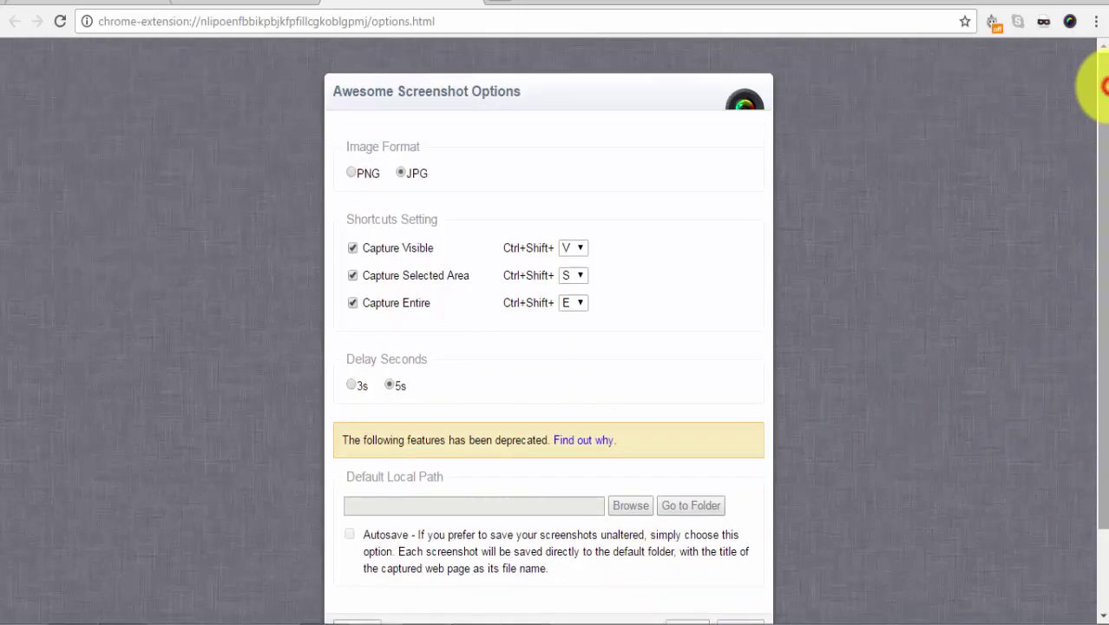
pyautogui.click(461, 3)
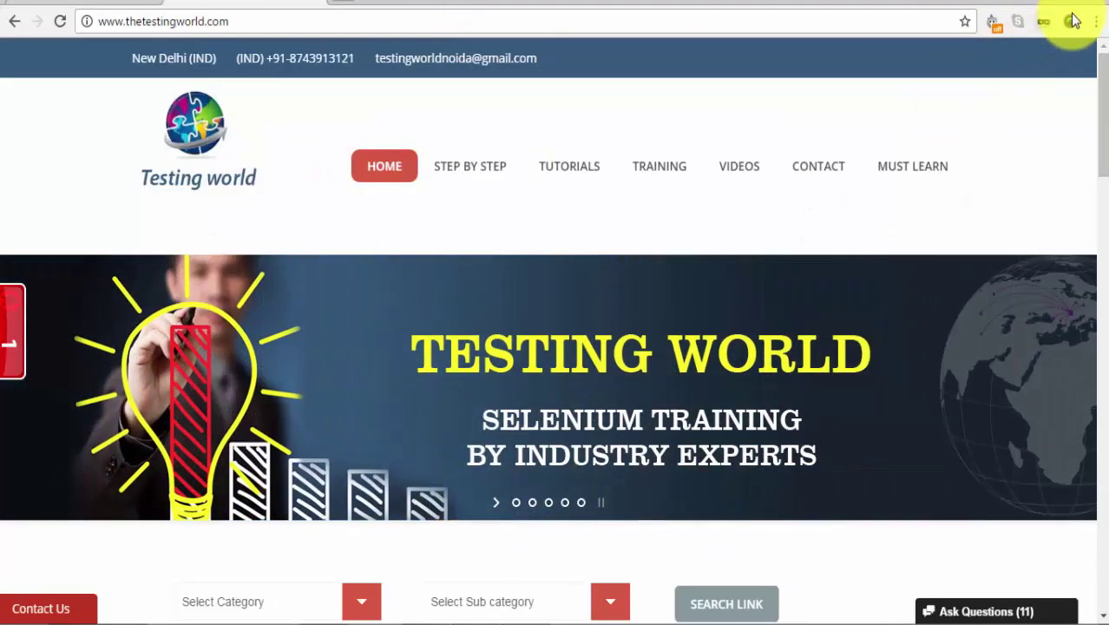
# Step: Take a 5-second delayed capture of the homepage, finish it, and cancel the JPEG local save
pyautogui.click(1073, 21)
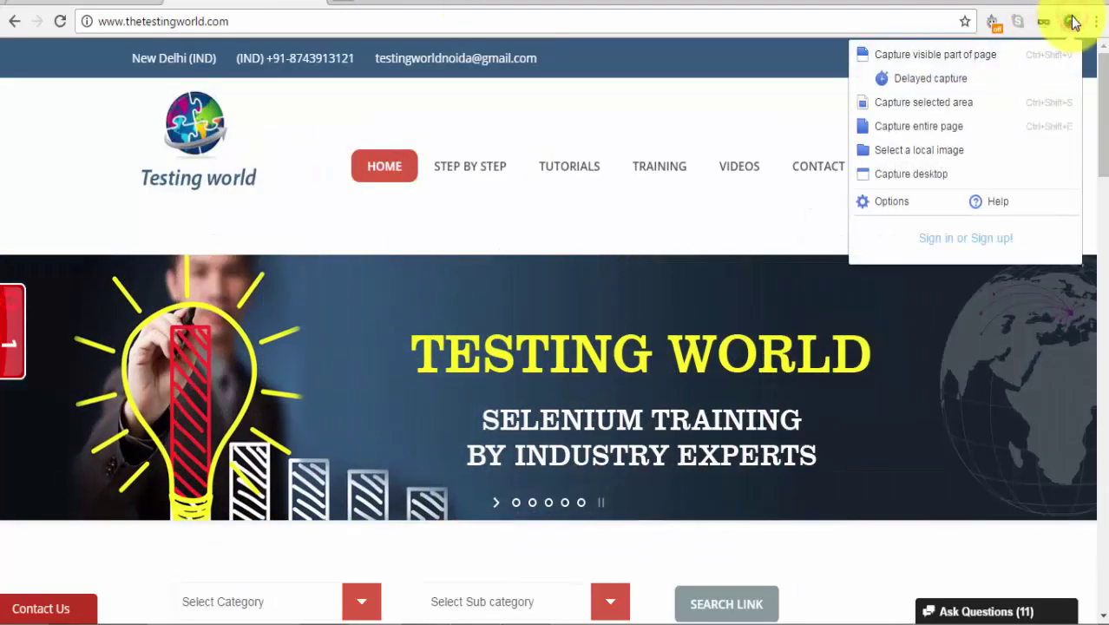
pyautogui.click(930, 86)
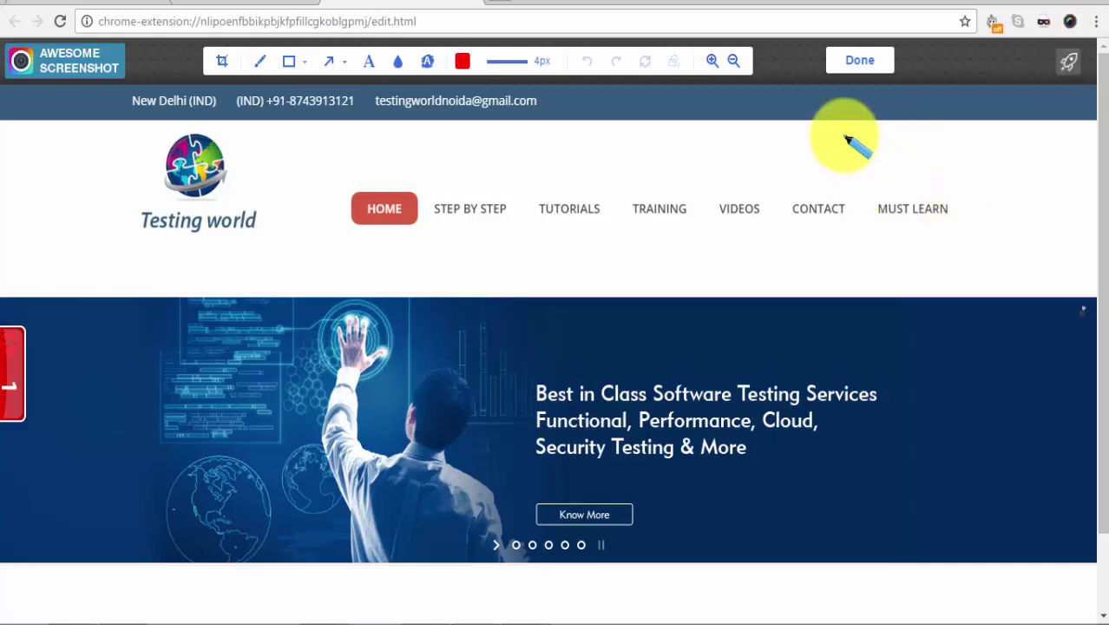
pyautogui.click(856, 77)
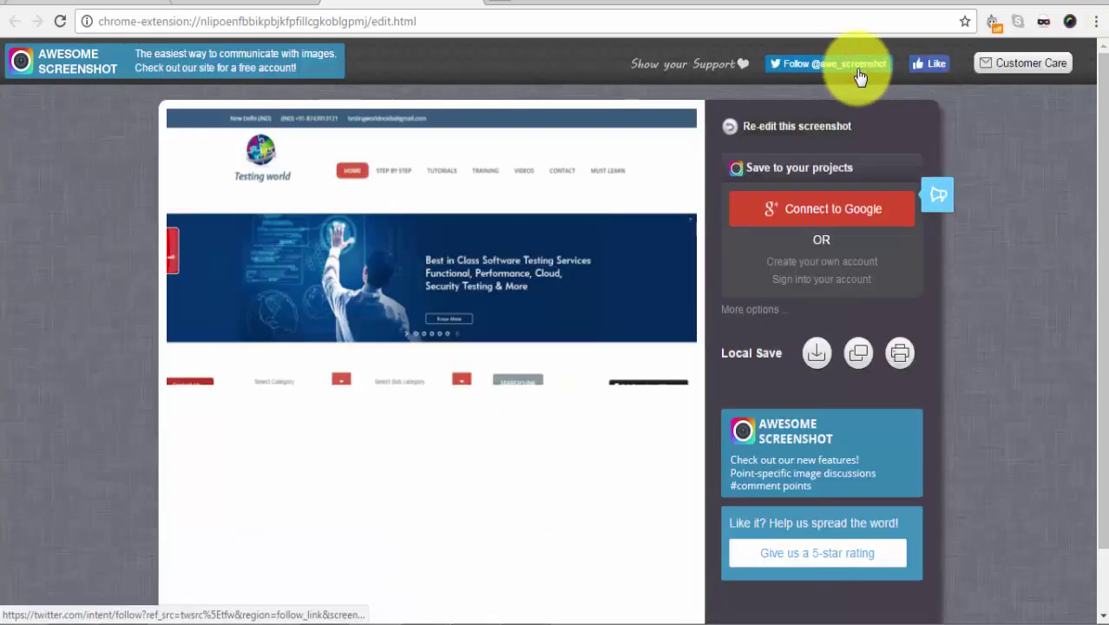
pyautogui.click(814, 354)
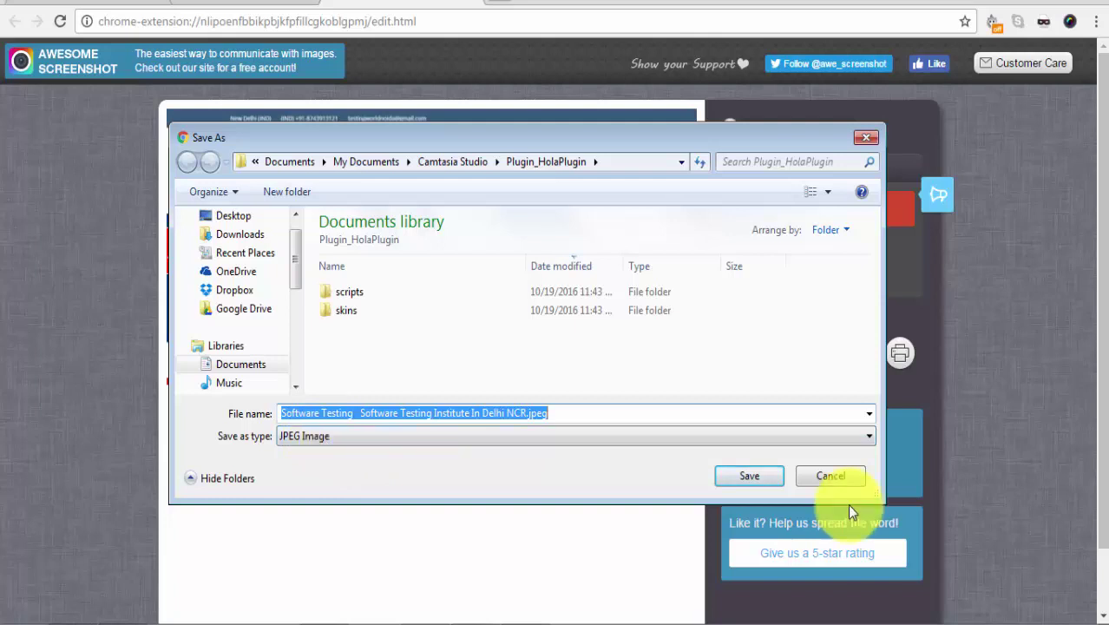
pyautogui.click(833, 483)
pyautogui.click(831, 479)
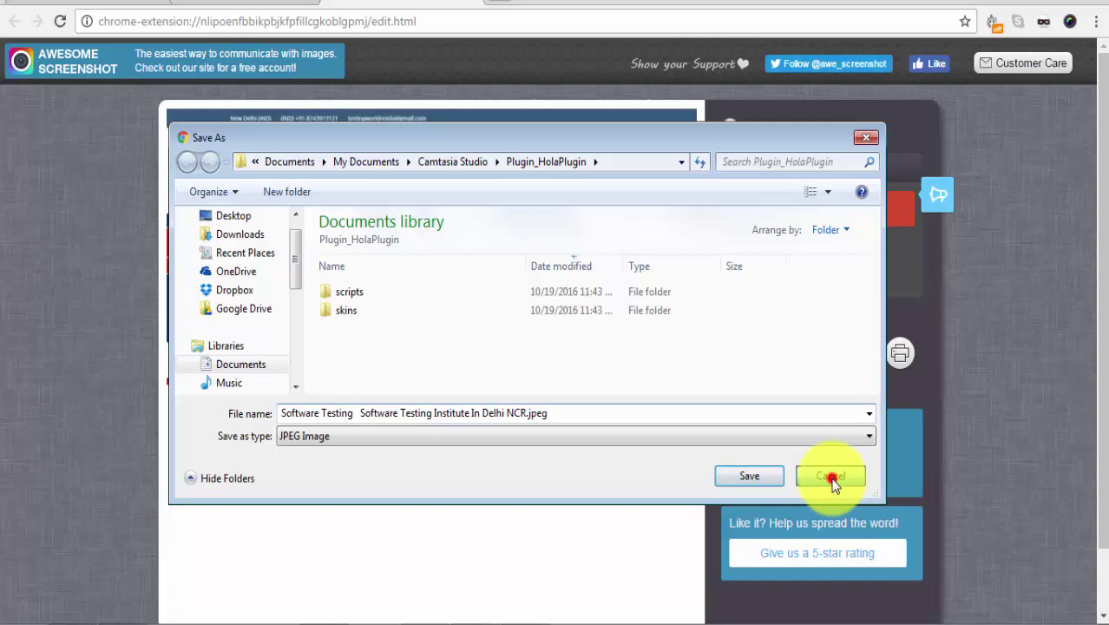
# Step: Capture a selected area covering the logo, menu and banner of the homepage
pyautogui.click(467, 2)
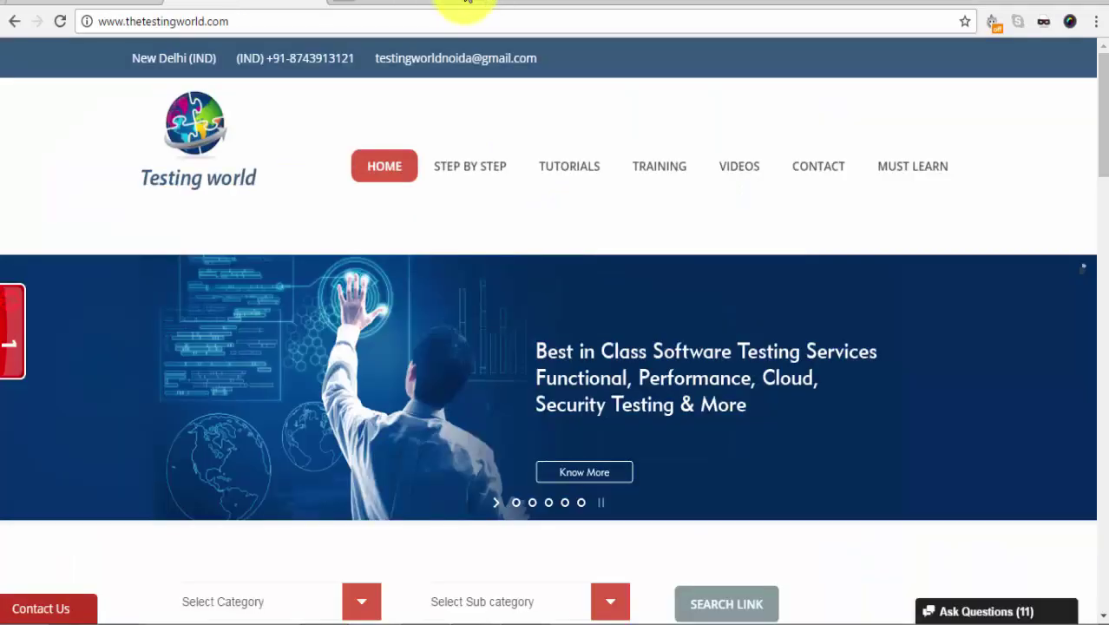
pyautogui.click(1068, 24)
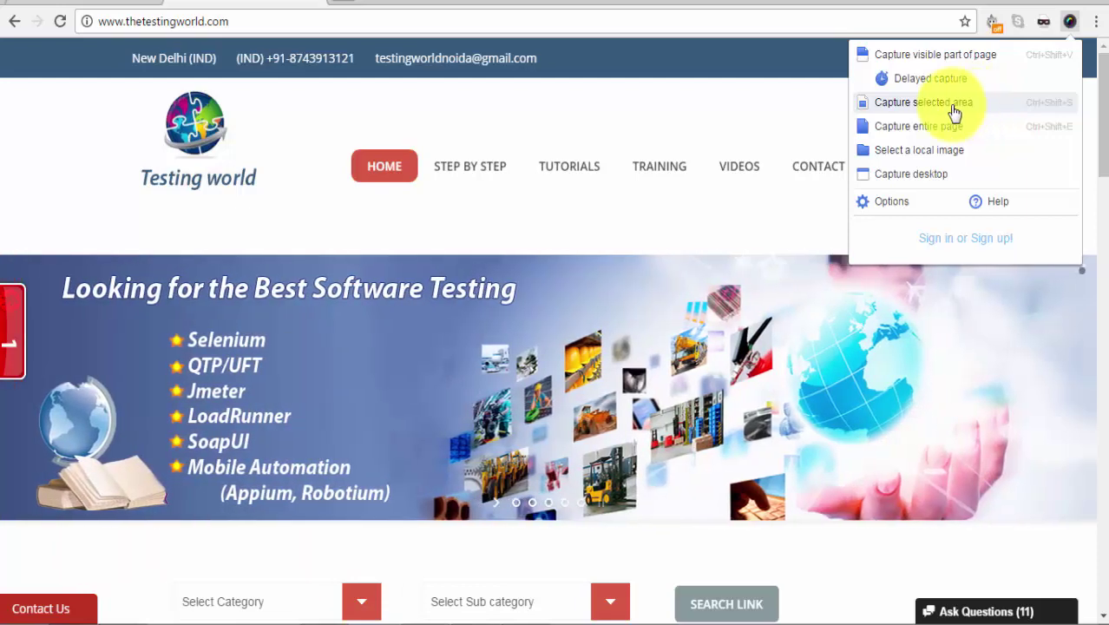
pyautogui.click(953, 104)
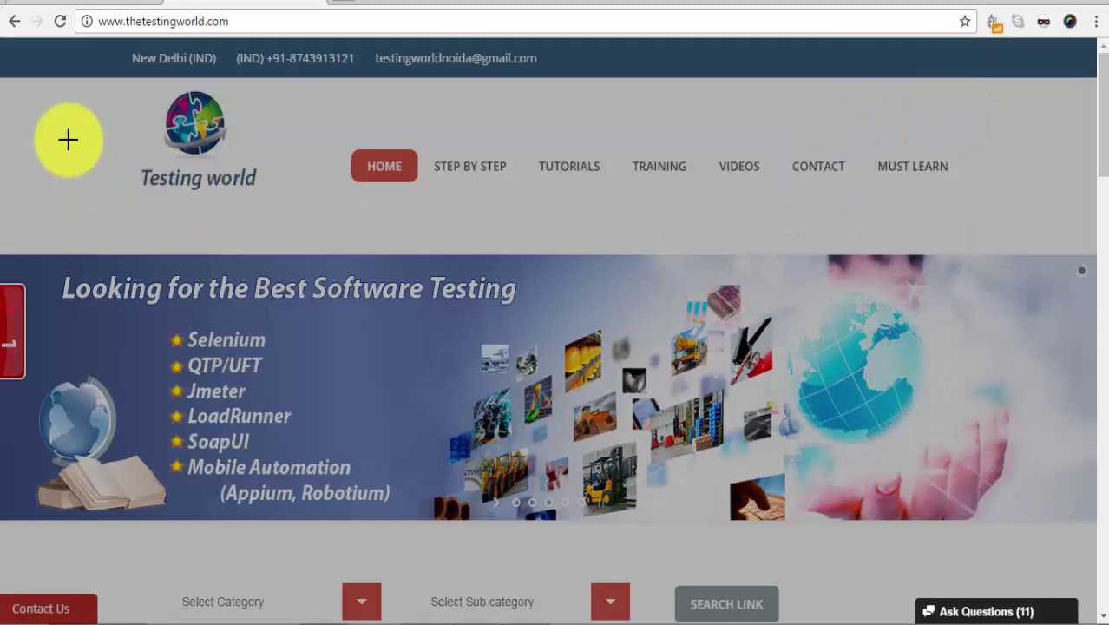
pyautogui.moveTo(118, 90); pyautogui.dragTo(994, 521)
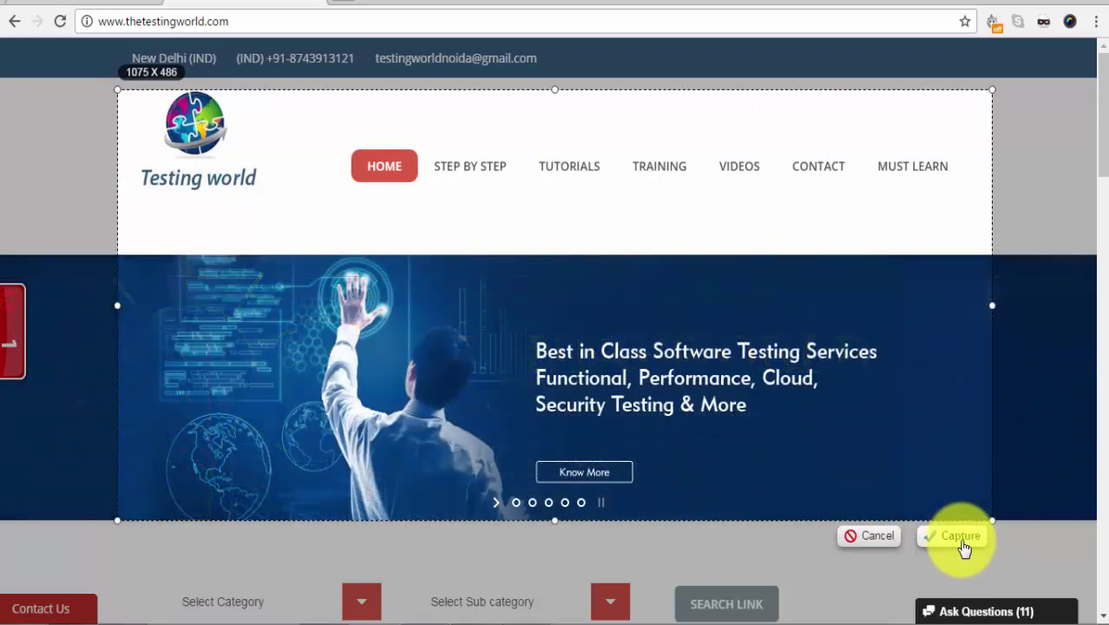
pyautogui.click(963, 538)
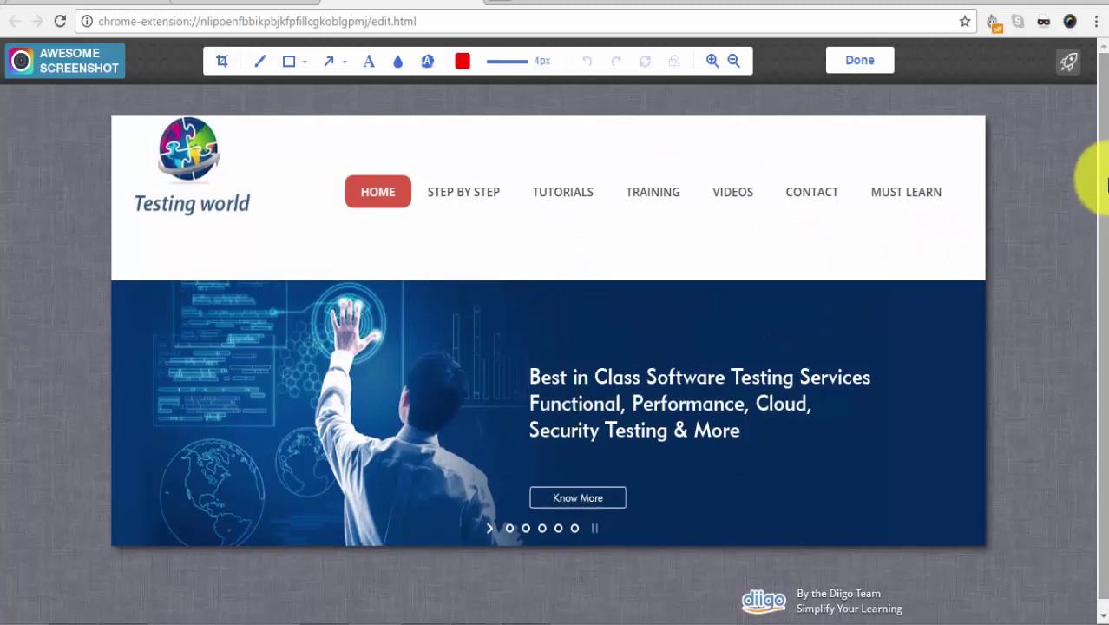
# Step: Finish the area capture without saving locally and return to the thetestingworld.com tab
pyautogui.click(860, 62)
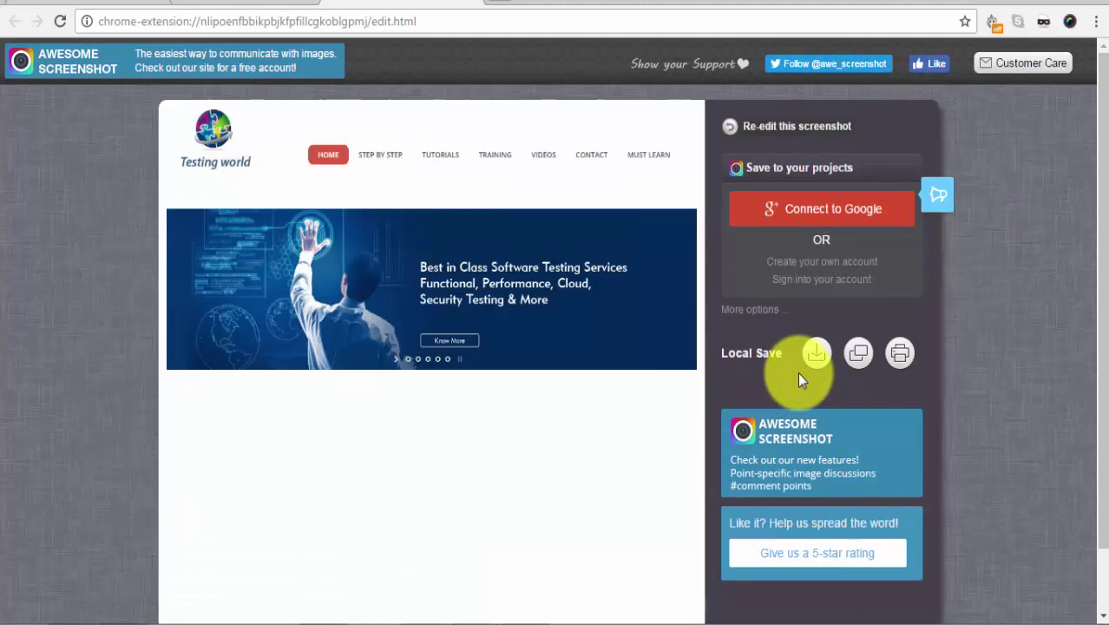
pyautogui.click(817, 355)
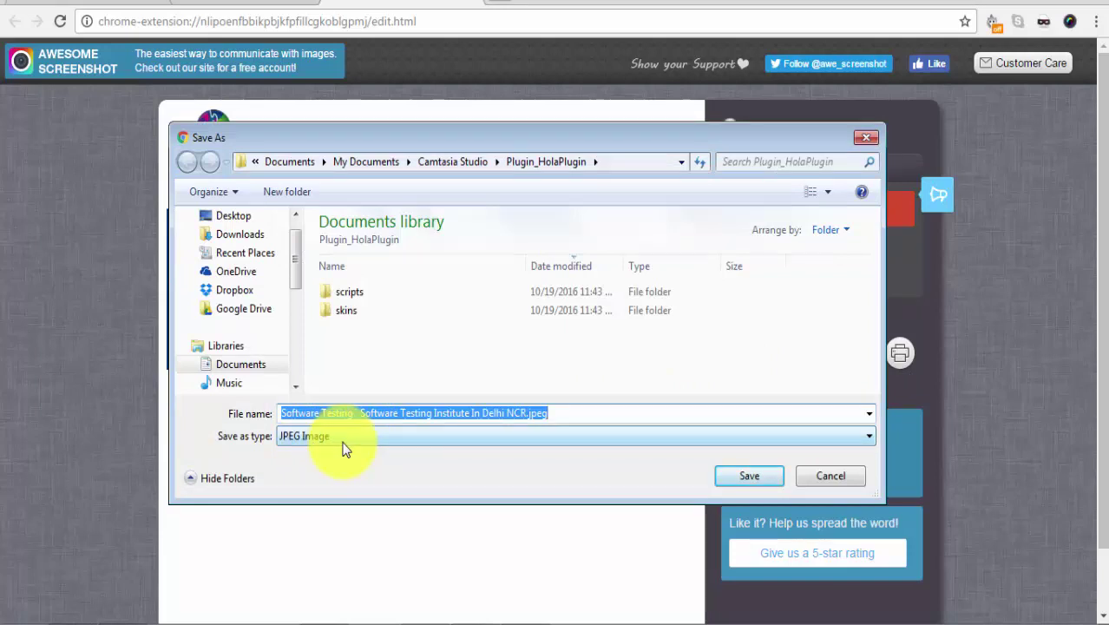
pyautogui.click(801, 470)
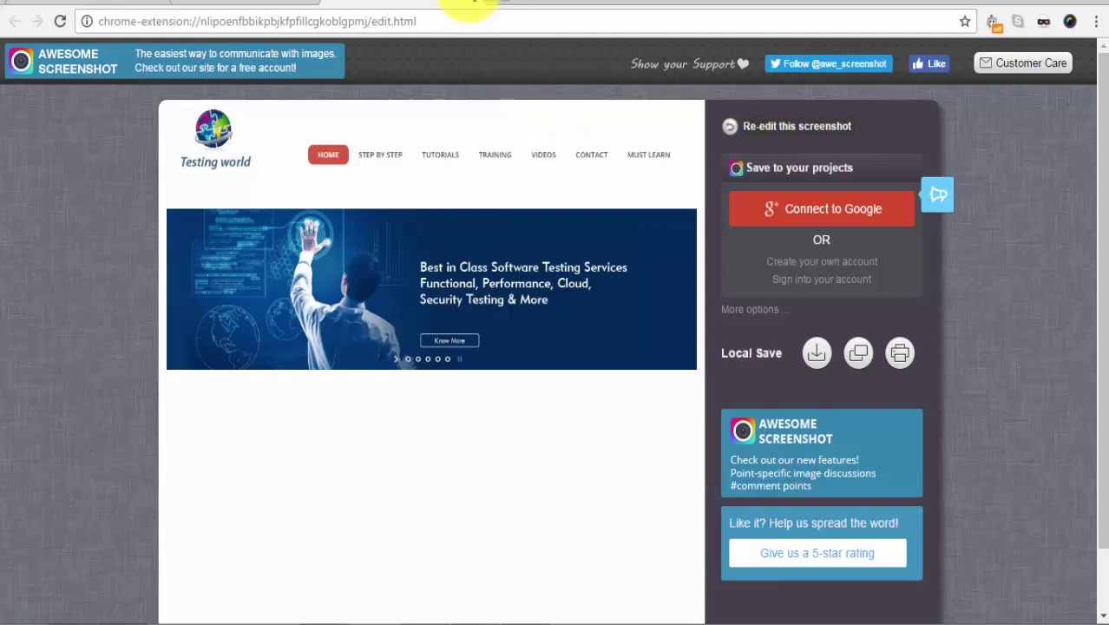
pyautogui.click(471, 2)
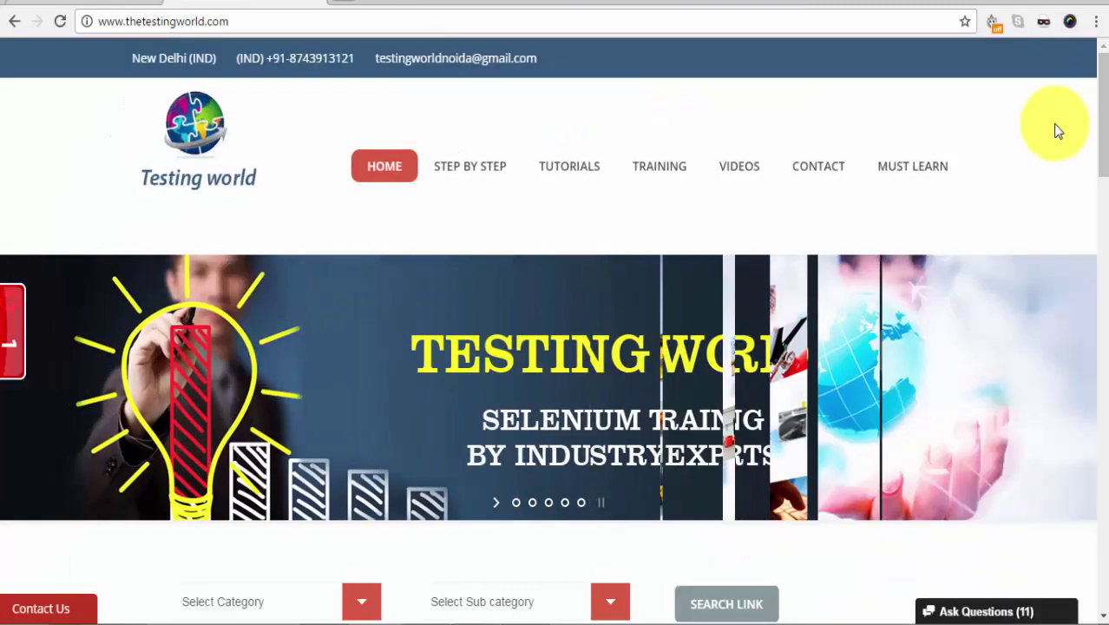
# Step: Capture the entire Testing world homepage as one full-page image
pyautogui.click(1068, 26)
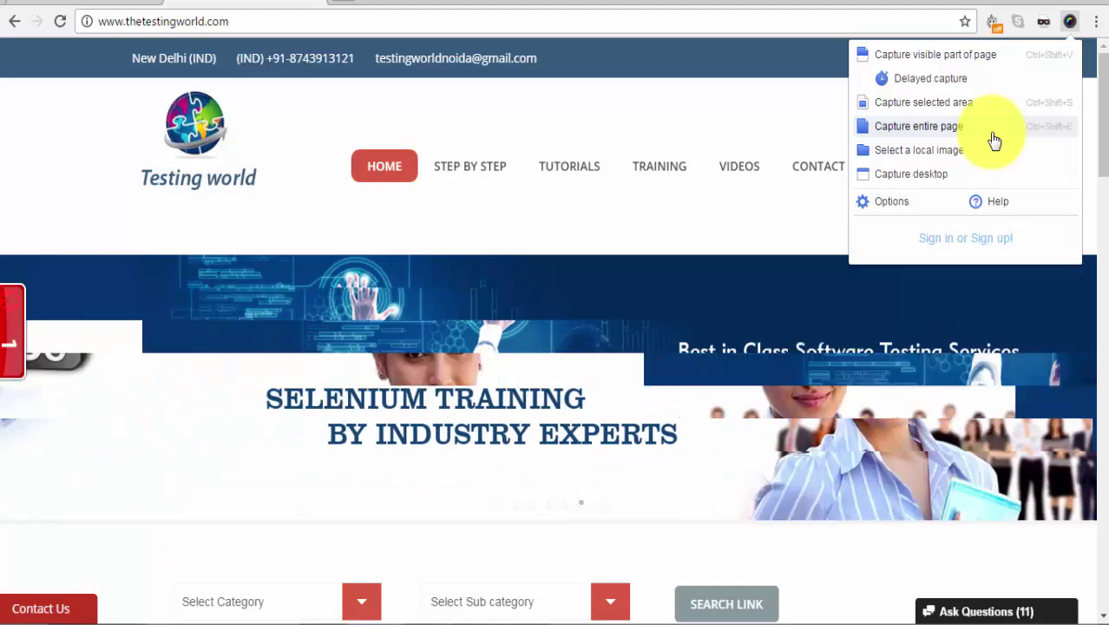
pyautogui.click(1102, 121)
pyautogui.moveTo(1103, 112); pyautogui.dragTo(1069, 52)
pyautogui.moveTo(1069, 117); pyautogui.dragTo(1091, 84)
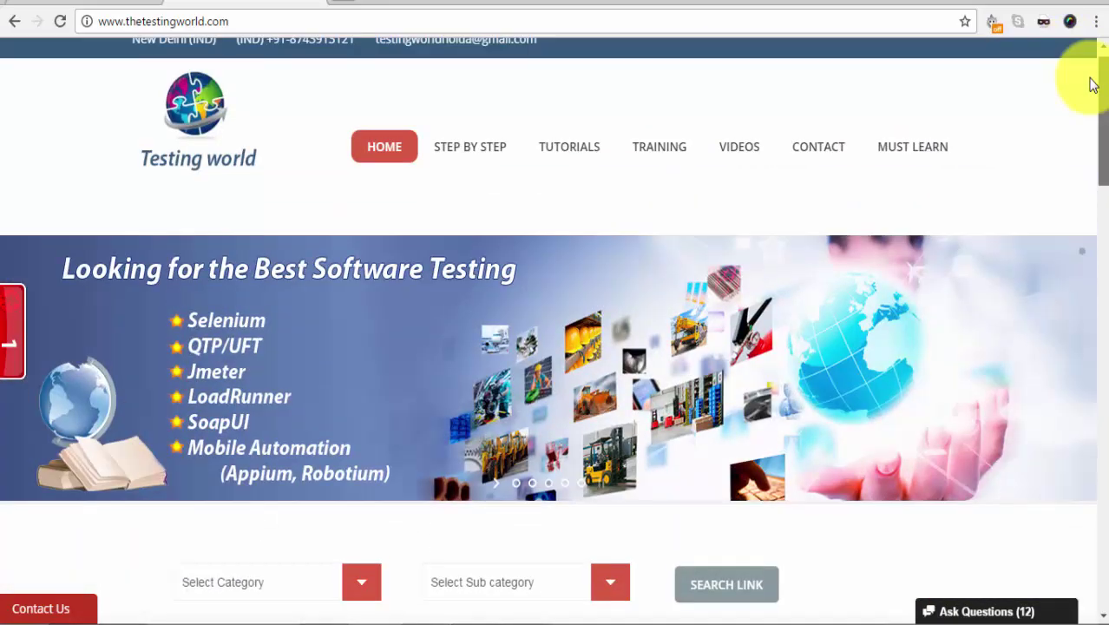
pyautogui.click(1075, 23)
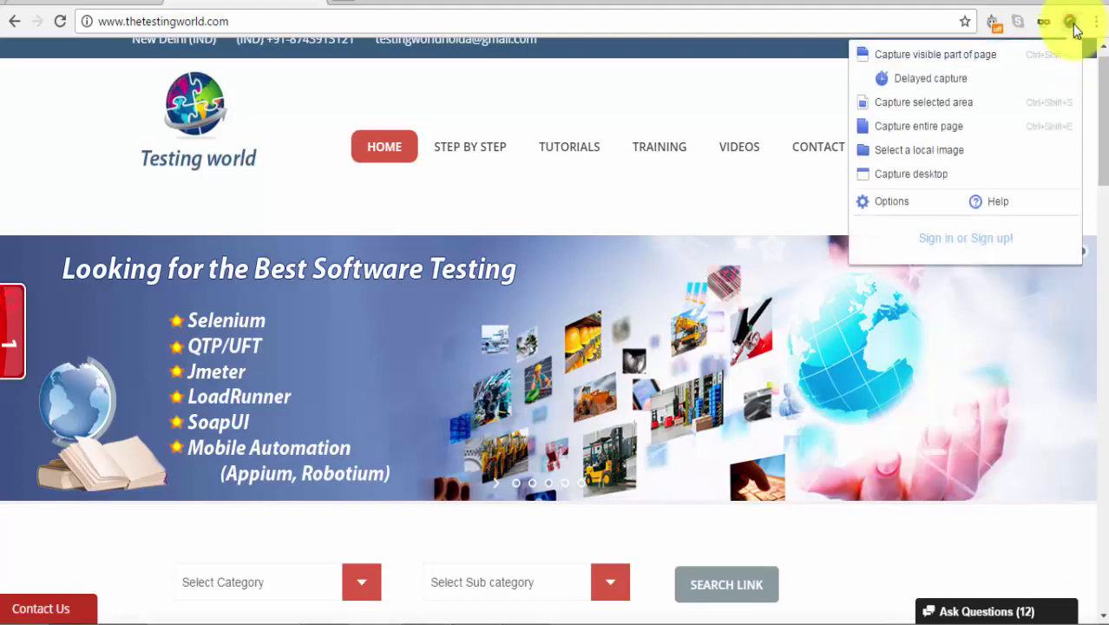
pyautogui.click(952, 126)
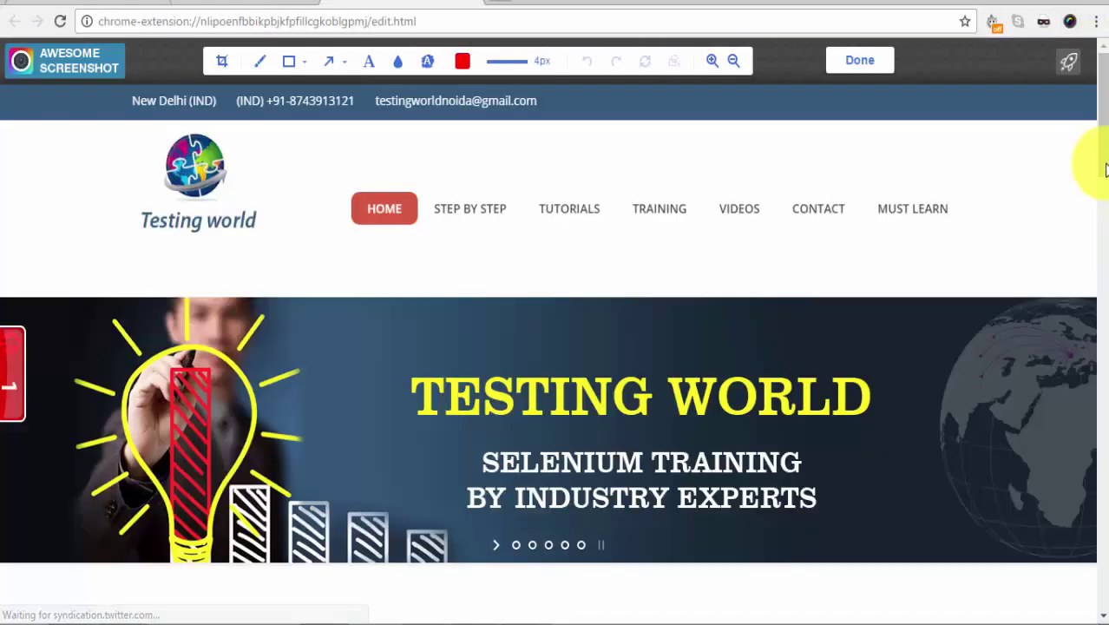
# Step: Scroll through the full-page capture, then switch to the live thetestingworld.com tab
pyautogui.moveTo(1106, 122)
pyautogui.mouseDown()
pyautogui.moveTo(1092, 540)
pyautogui.moveTo(1097, 122)
pyautogui.mouseUp()
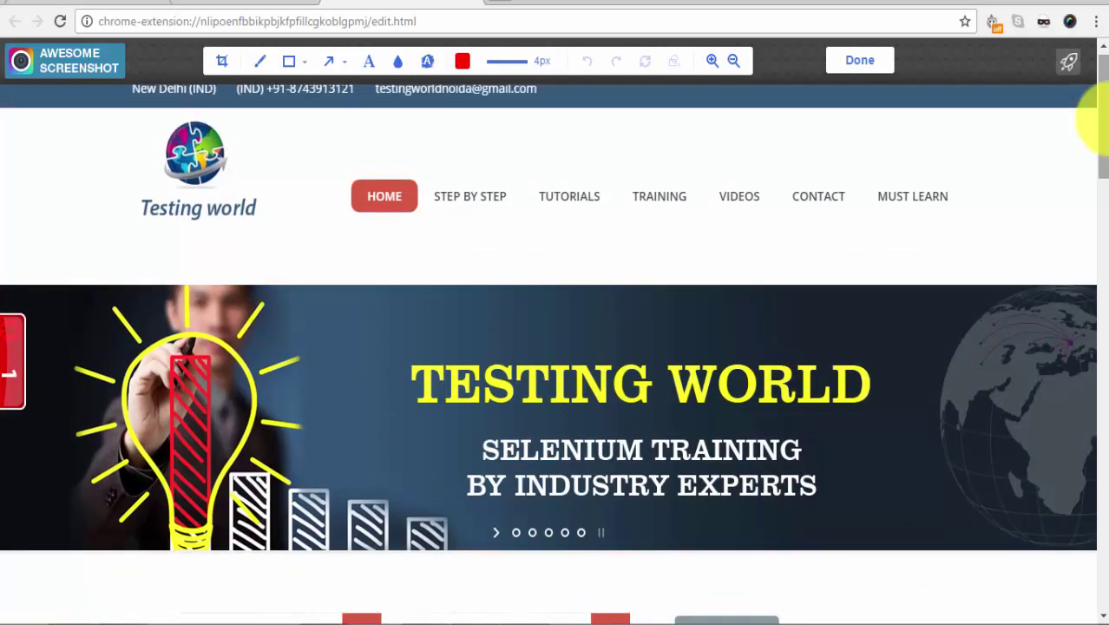
pyautogui.moveTo(1106, 106)
pyautogui.mouseDown()
pyautogui.moveTo(1102, 145)
pyautogui.moveTo(1107, 103)
pyautogui.mouseUp()
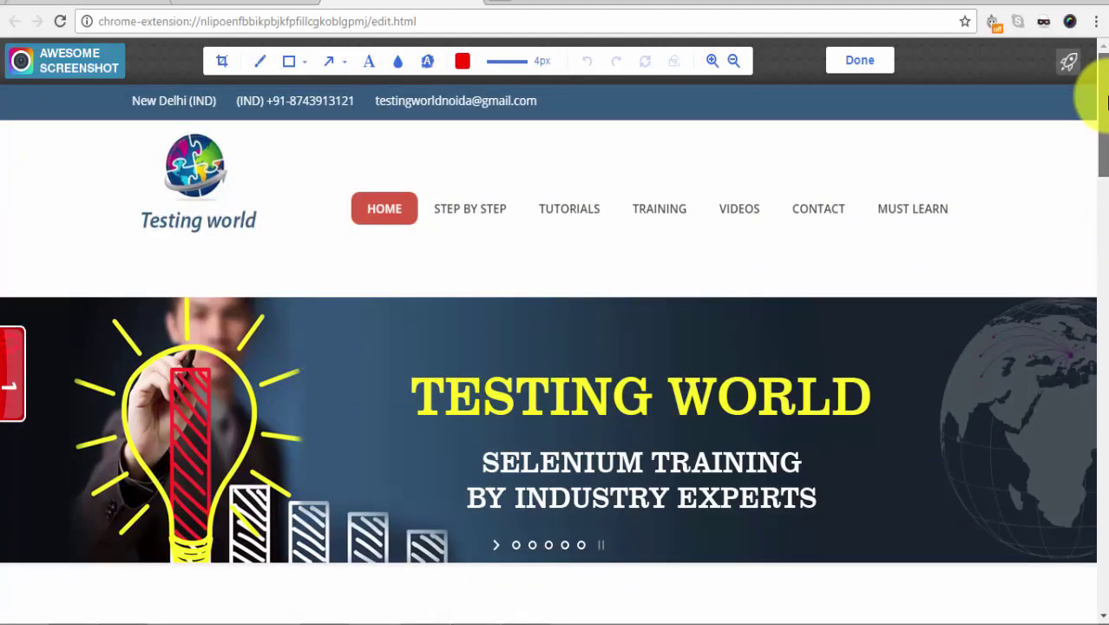
pyautogui.moveTo(1106, 102); pyautogui.dragTo(1095, 55)
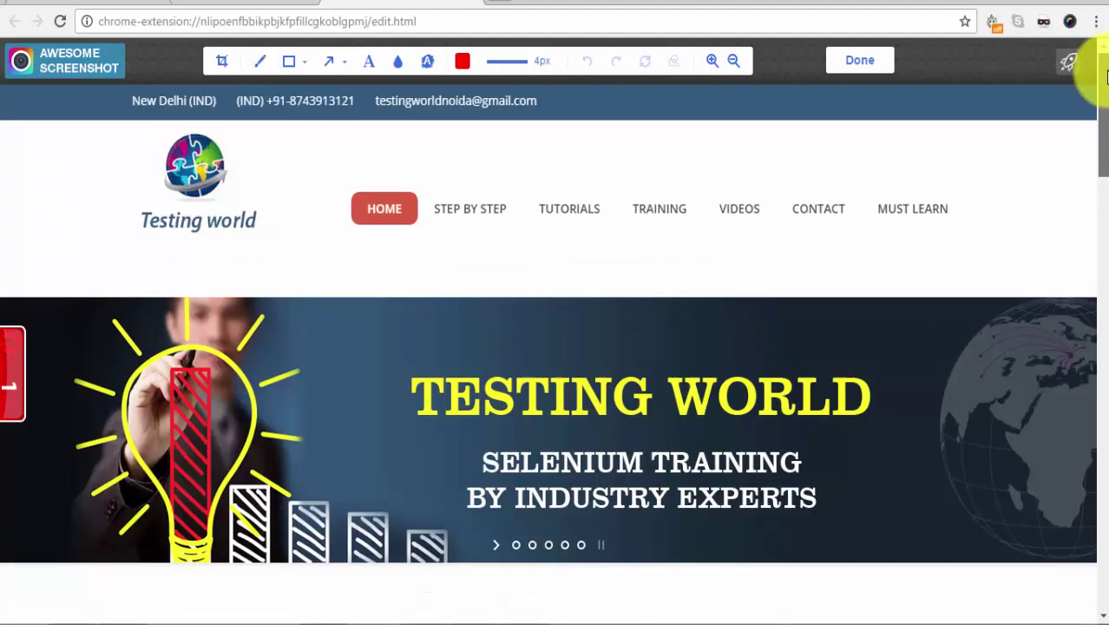
pyautogui.click(1071, 21)
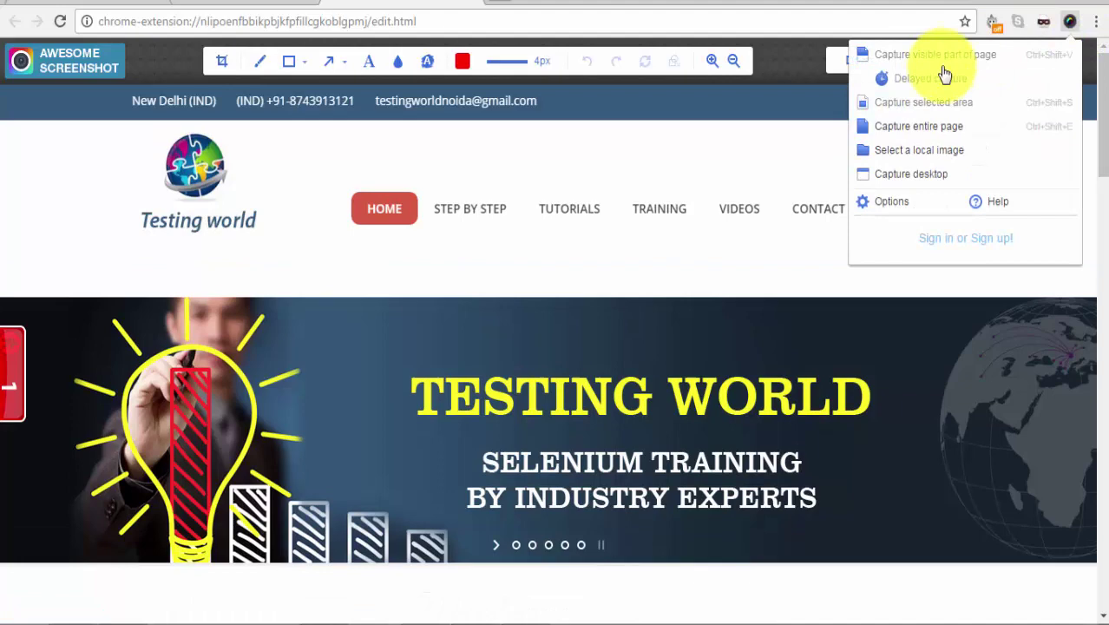
pyautogui.click(790, 164)
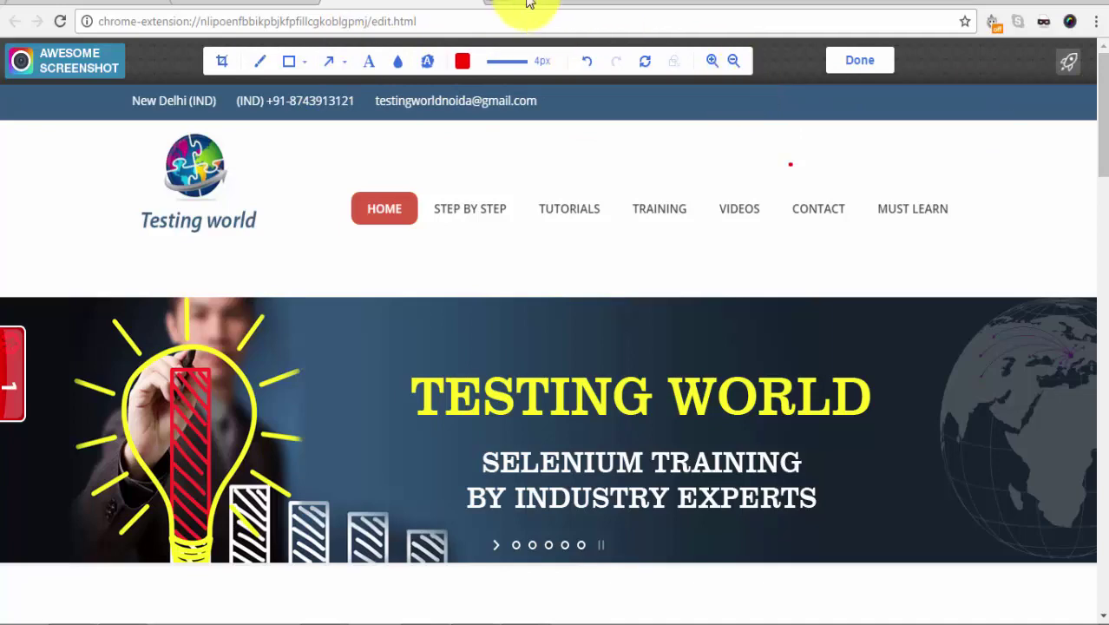
pyautogui.click(466, 2)
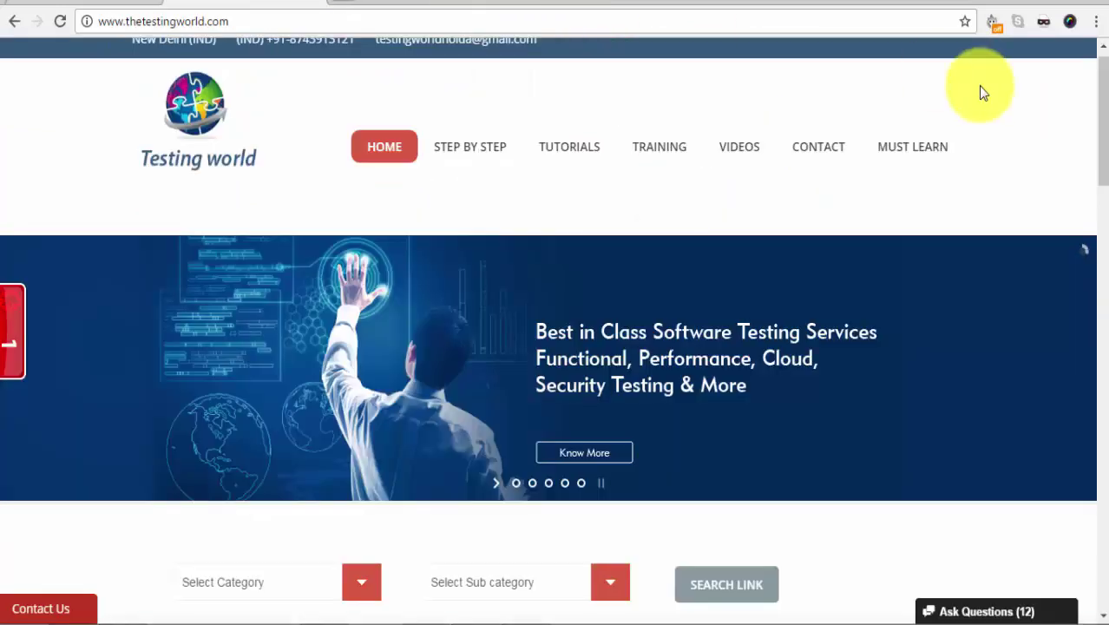
# Step: Capture the entire desktop screen with Awesome Screenshot, sharing the whole screen
pyautogui.click(1074, 35)
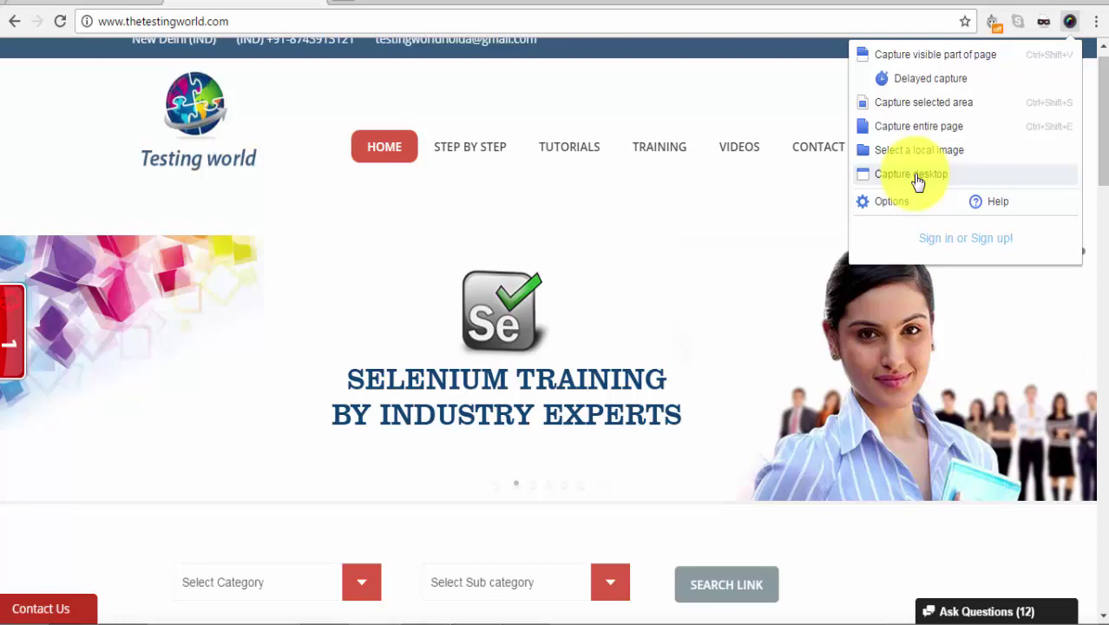
pyautogui.click(917, 177)
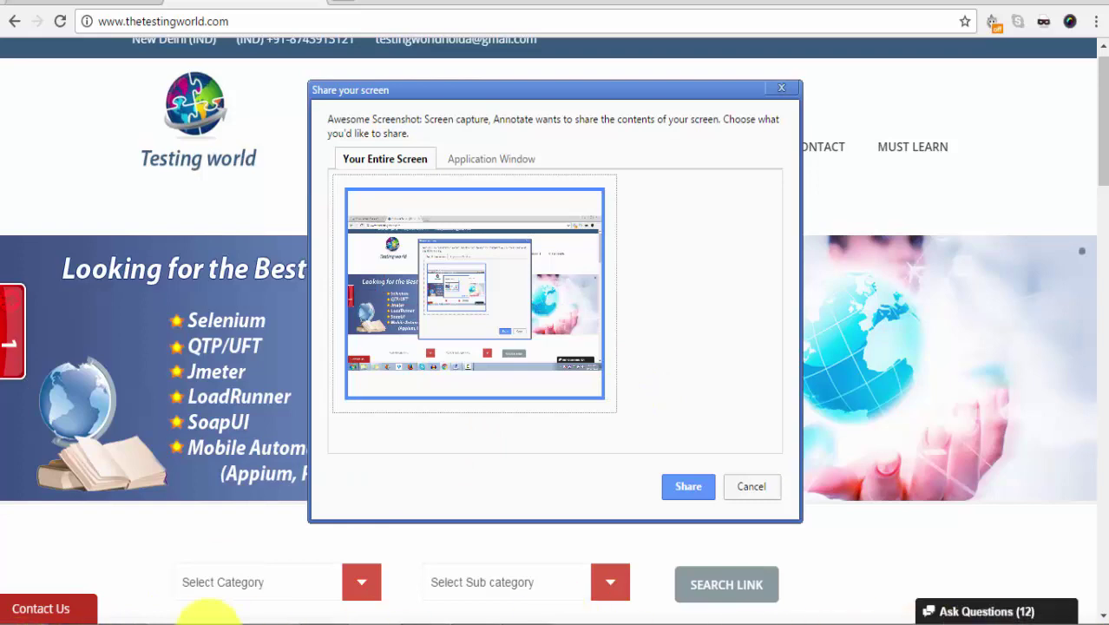
pyautogui.moveTo(21, 617)
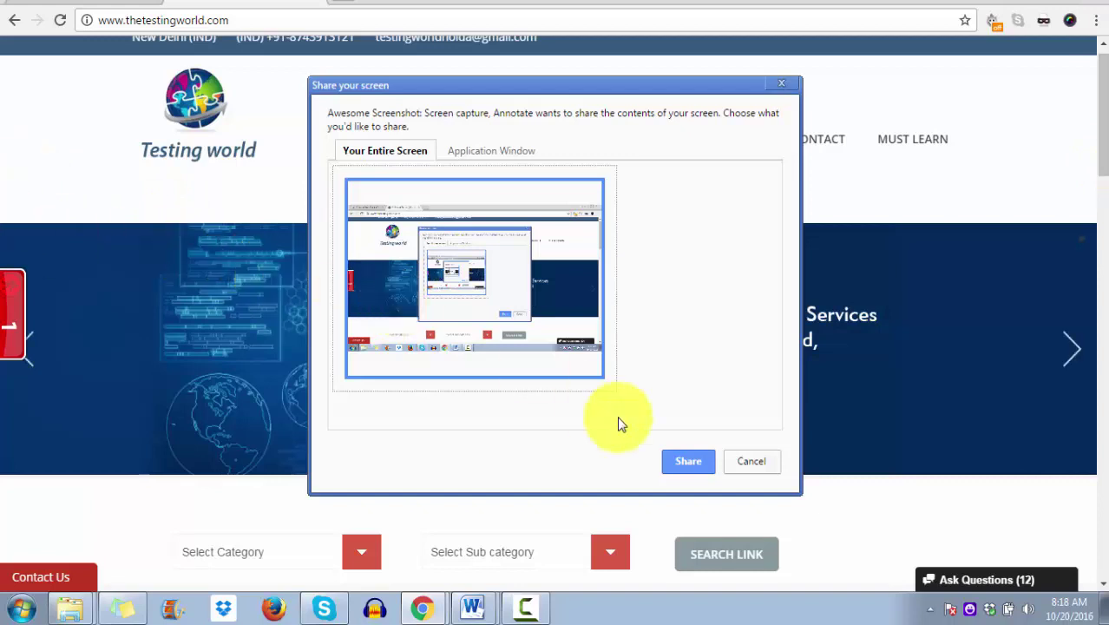
pyautogui.click(709, 463)
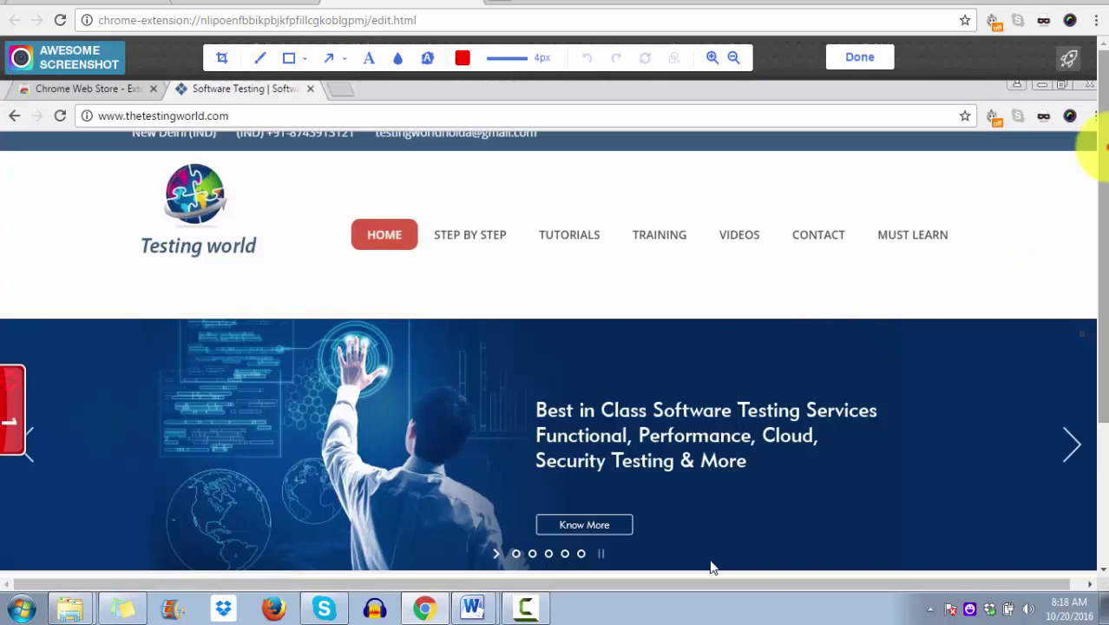
# Step: Scroll through the Testing world desktop capture, then go back to the thetestingworld.com tab
pyautogui.moveTo(1099, 148); pyautogui.dragTo(1092, 322)
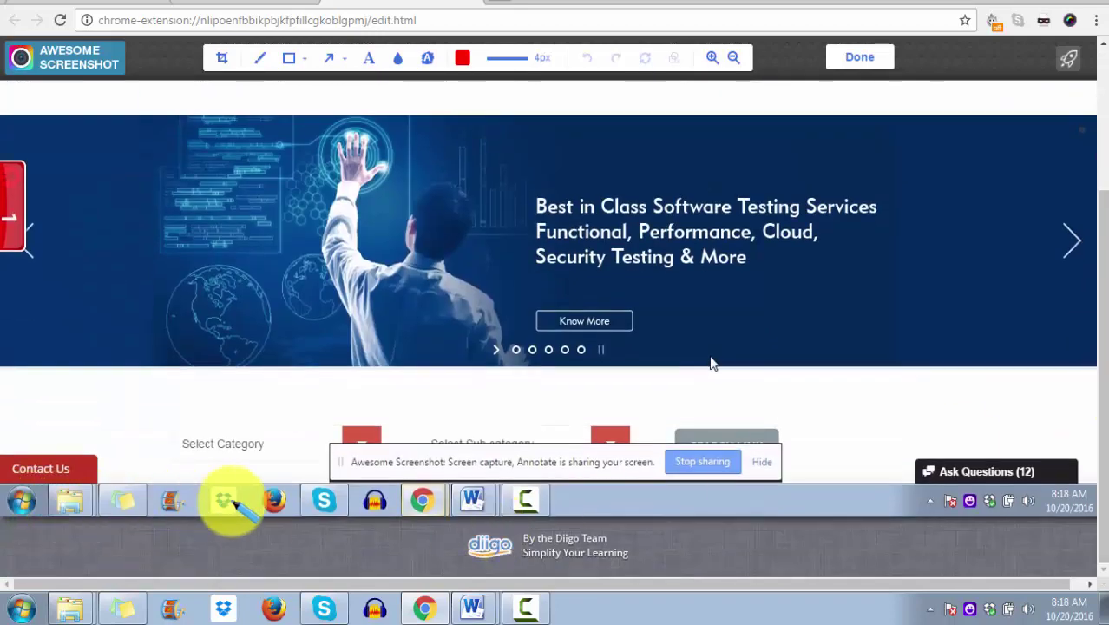
pyautogui.moveTo(1099, 460); pyautogui.dragTo(1090, 436)
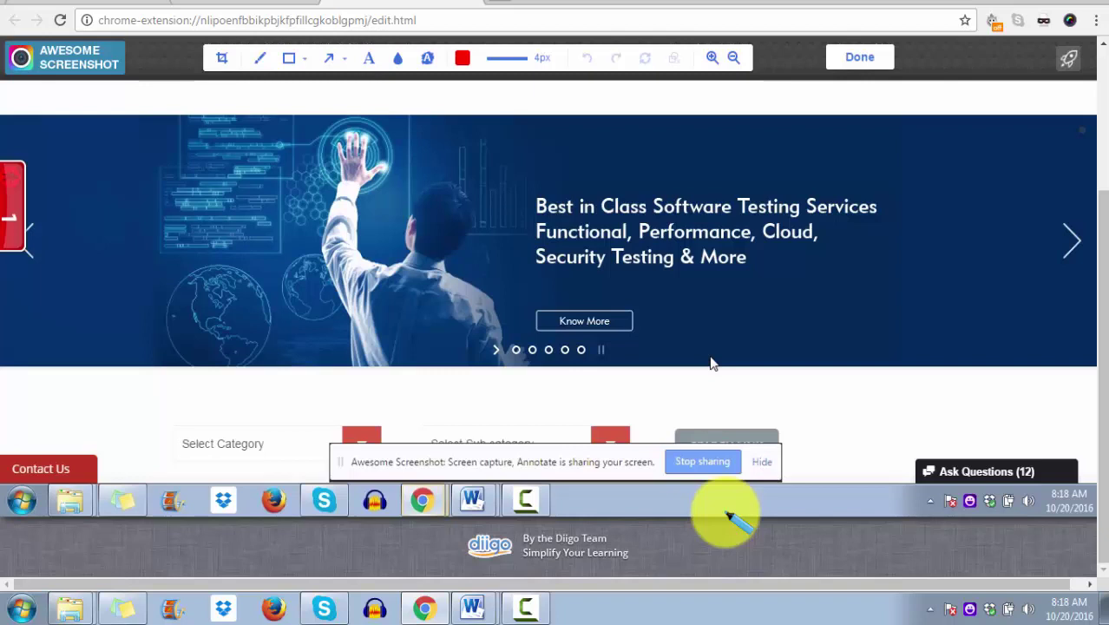
pyautogui.moveTo(1100, 407)
pyautogui.mouseDown()
pyautogui.moveTo(1104, 383)
pyautogui.moveTo(1095, 392)
pyautogui.mouseUp()
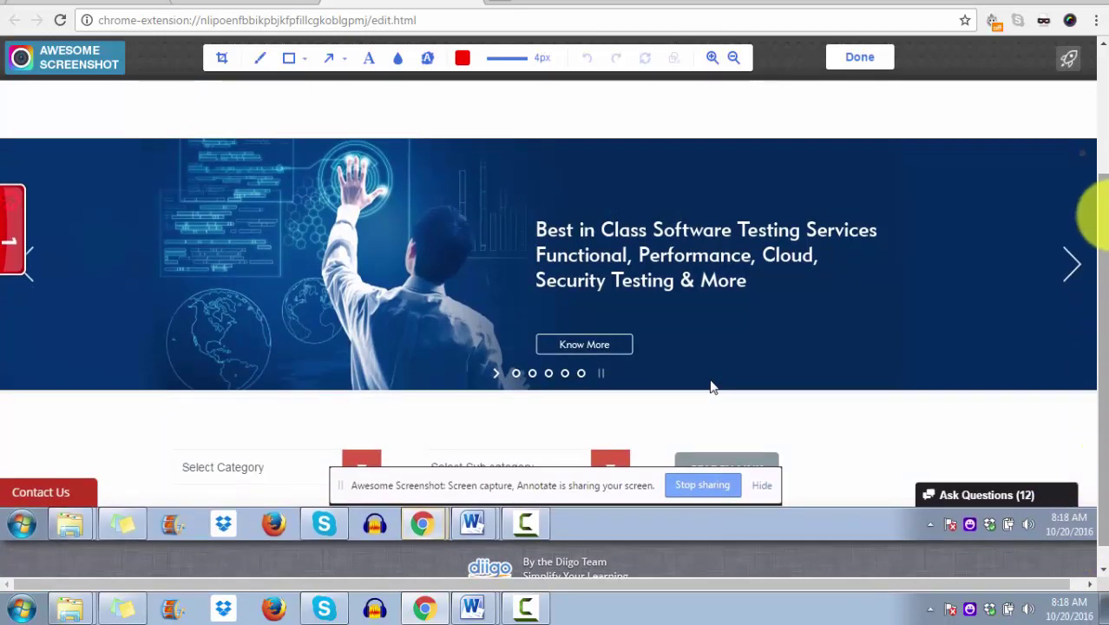
pyautogui.scroll(3, 1090, 198)
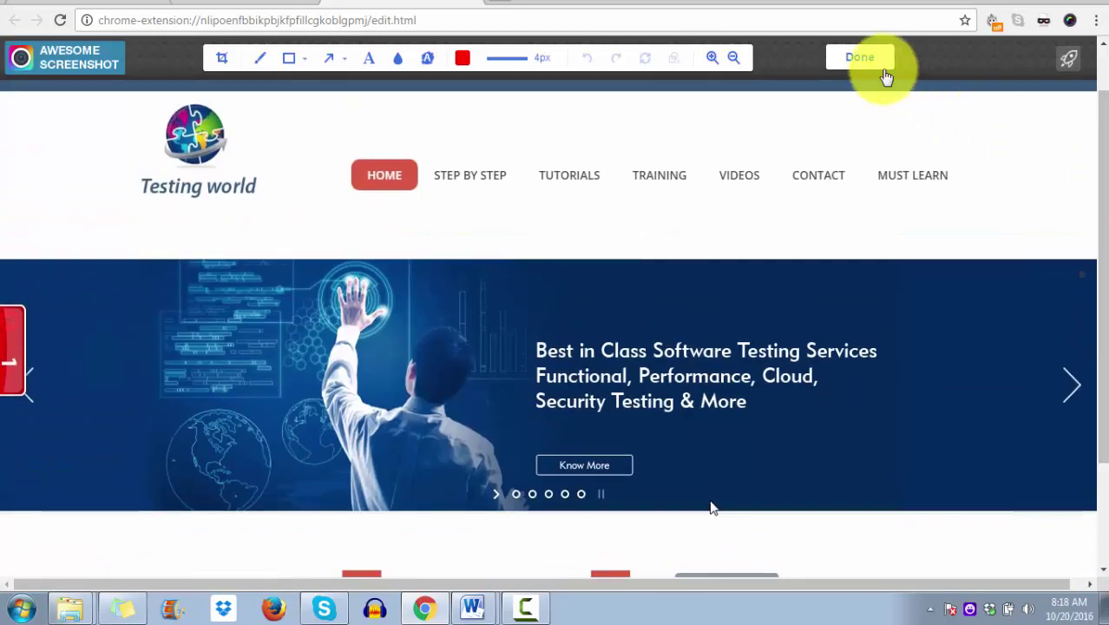
pyautogui.click(473, 4)
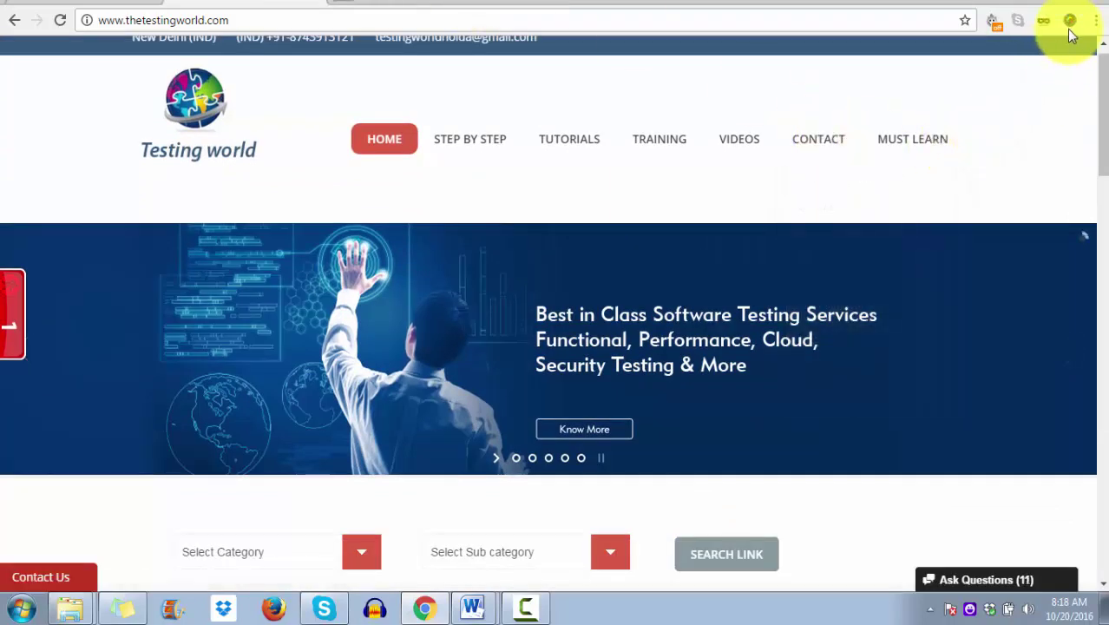
# Step: Load the local image T1.png into the editor, then return to the thetestingworld.com tab
pyautogui.click(1070, 26)
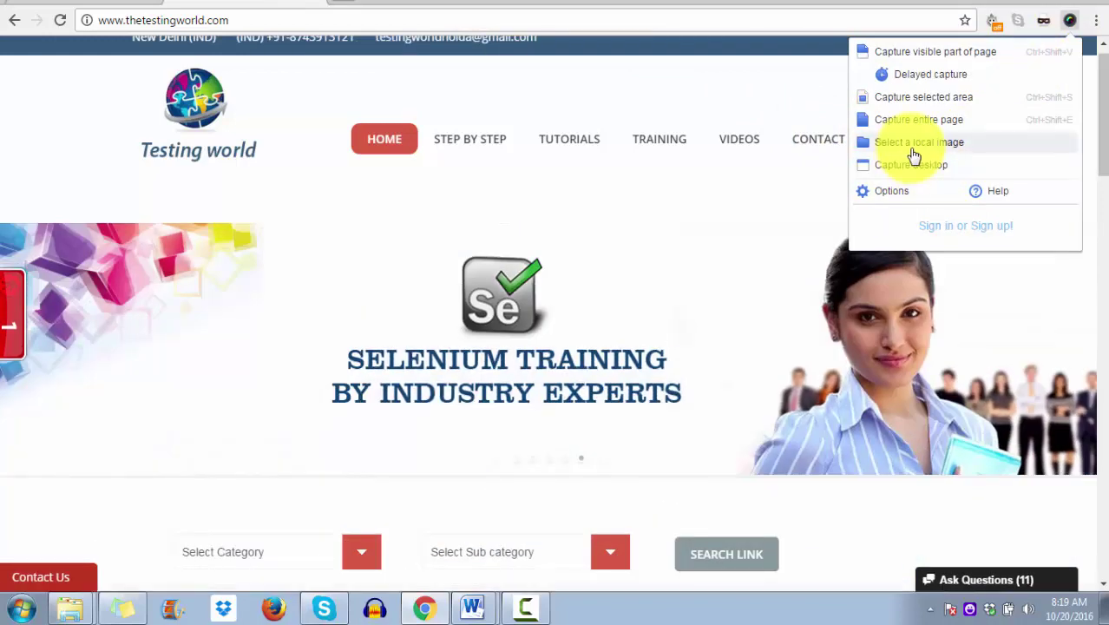
pyautogui.click(912, 146)
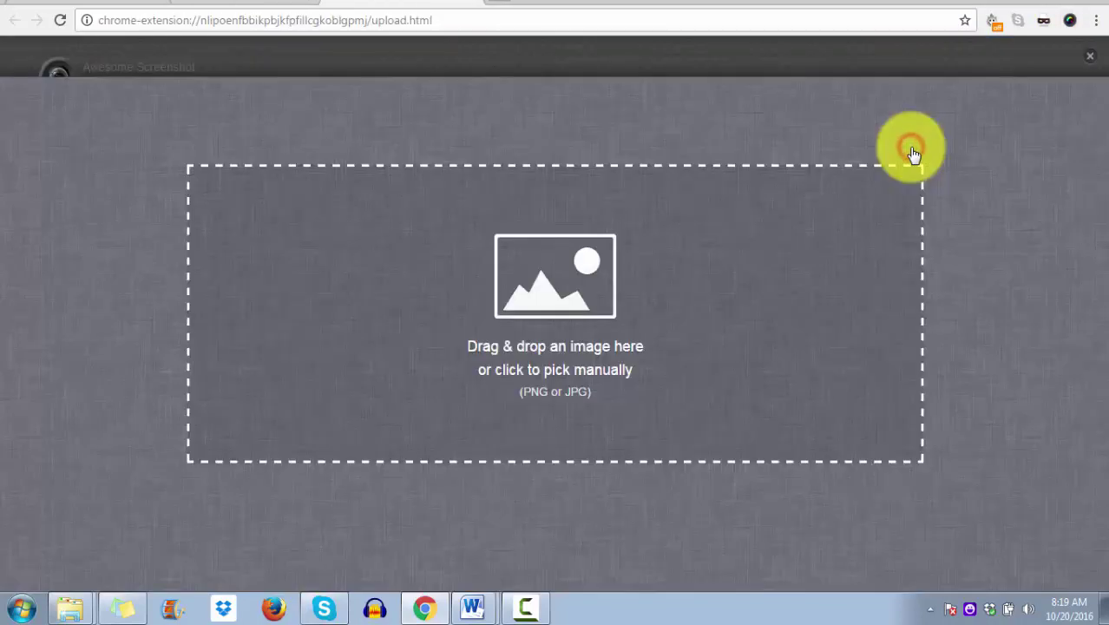
pyautogui.click(574, 288)
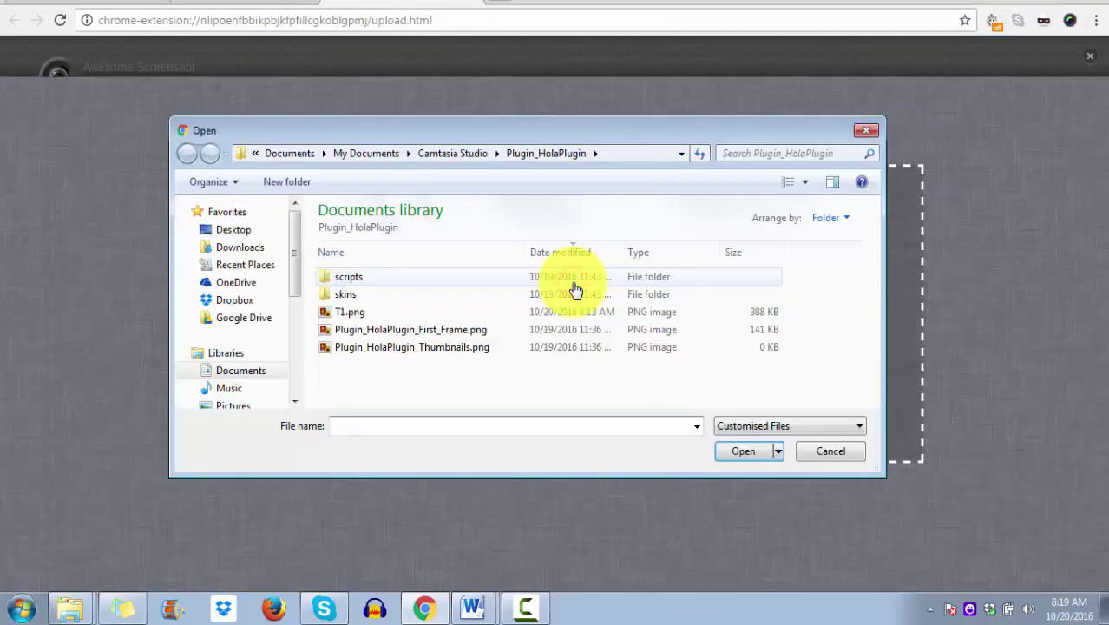
pyautogui.click(382, 314)
pyautogui.doubleClick(383, 316)
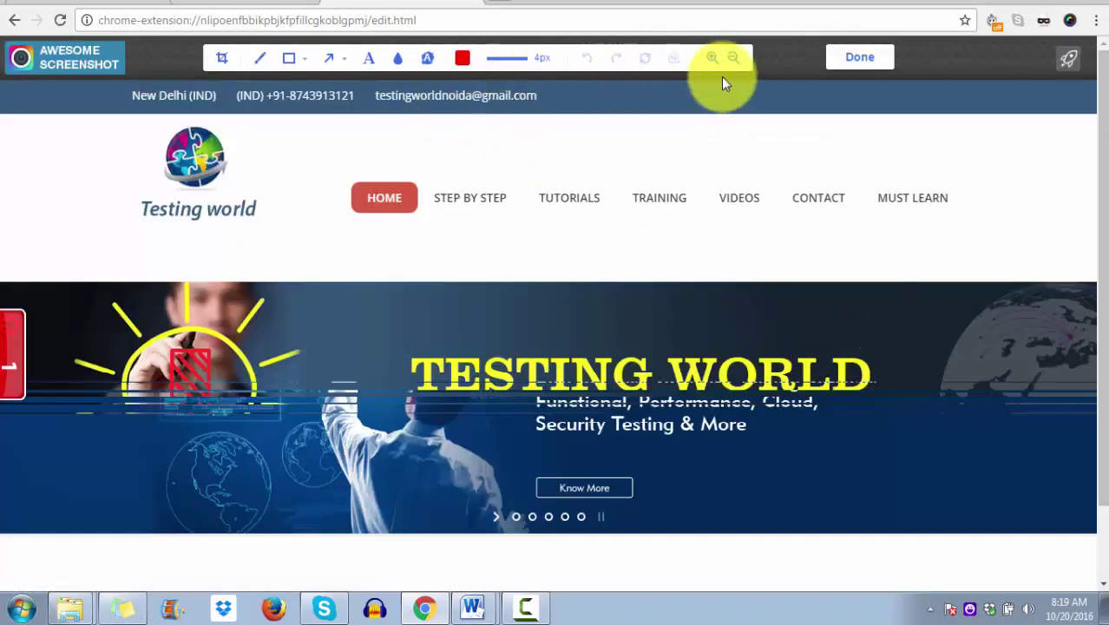
pyautogui.moveTo(1099, 148); pyautogui.dragTo(1102, 177)
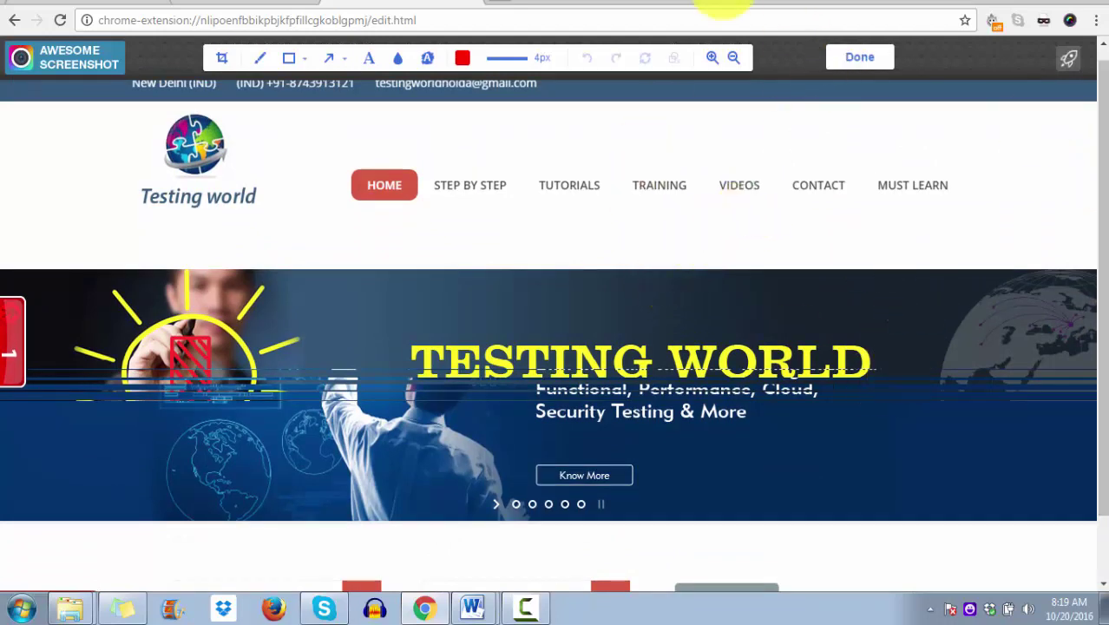
pyautogui.click(473, 4)
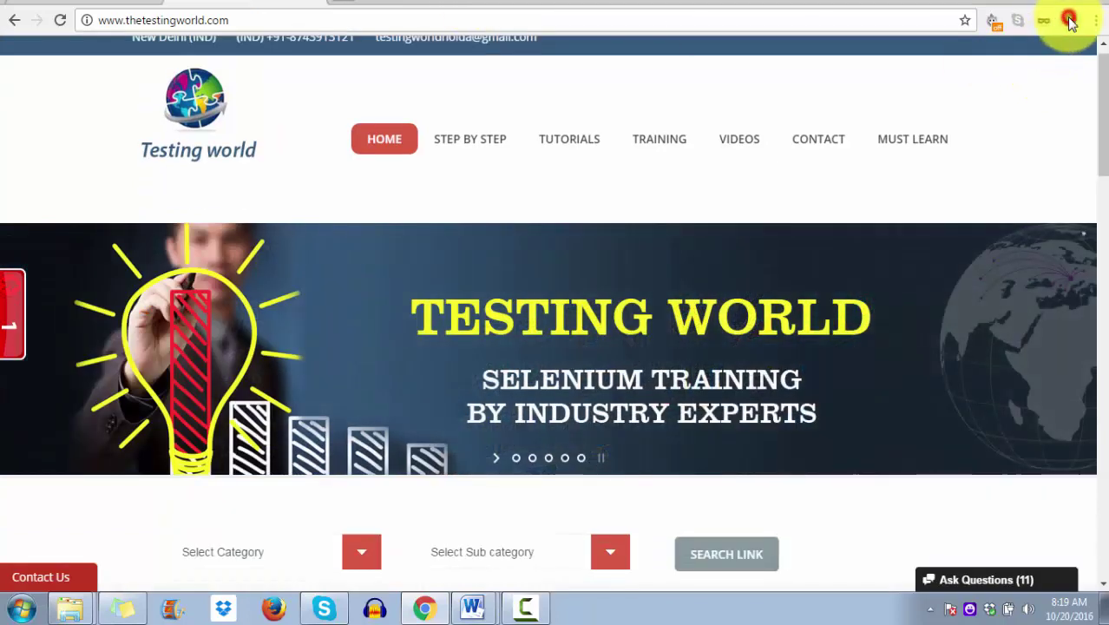
# Step: Capture the visible part of the Testing World homepage and sketch a red stroke below the menu
pyautogui.click(1070, 20)
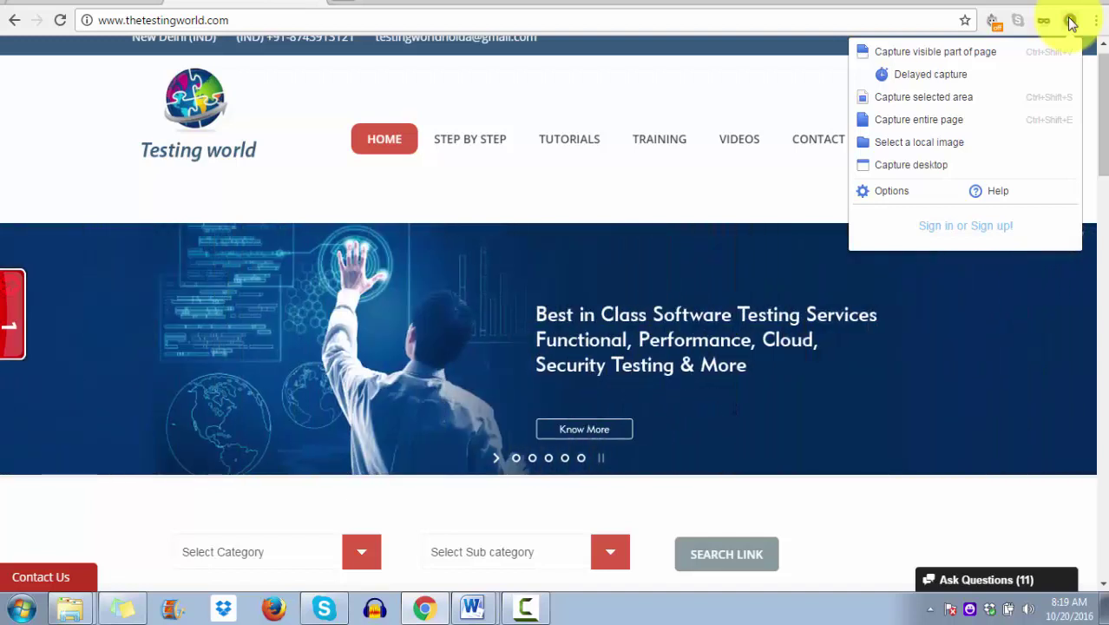
pyautogui.moveTo(1095, 99); pyautogui.dragTo(1096, 54)
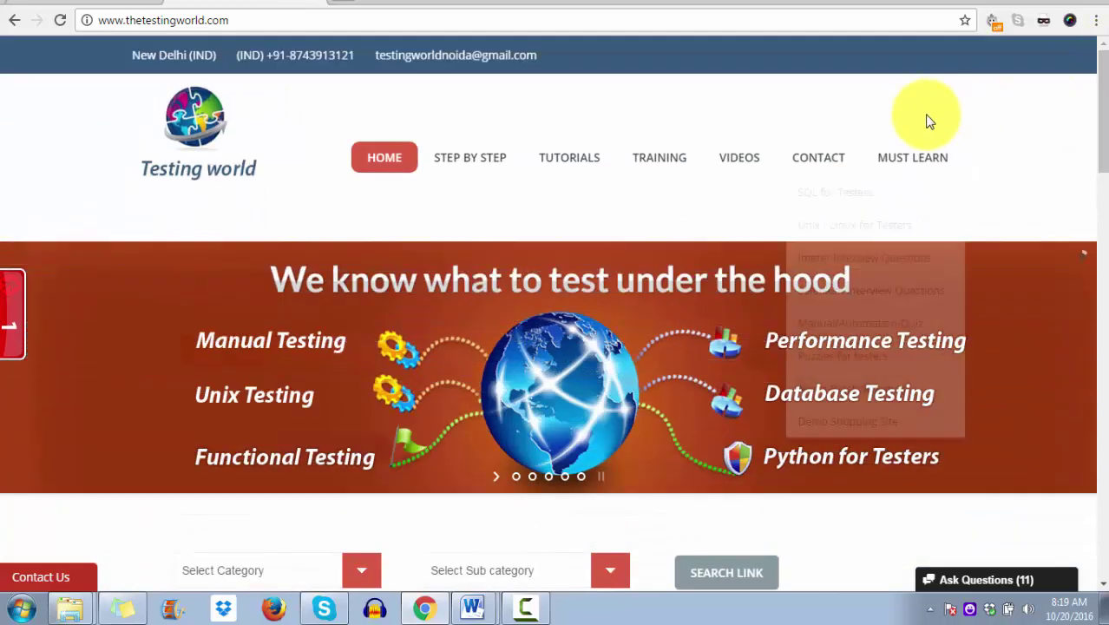
pyautogui.click(1070, 22)
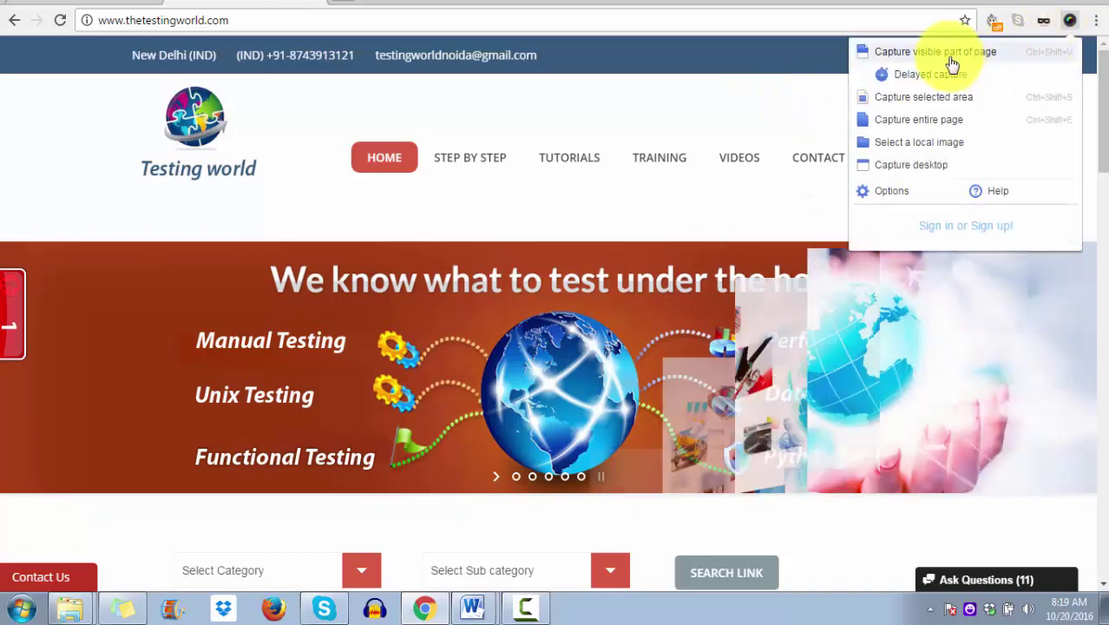
pyautogui.click(956, 58)
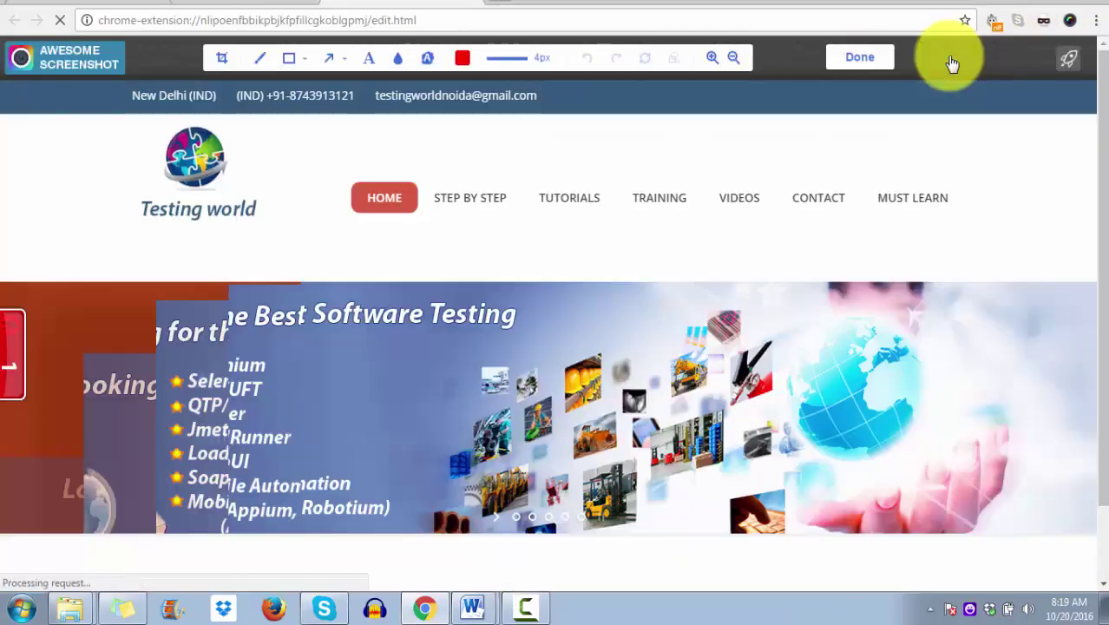
pyautogui.scroll(-2, 1076, 173)
pyautogui.moveTo(1100, 208); pyautogui.dragTo(1095, 148)
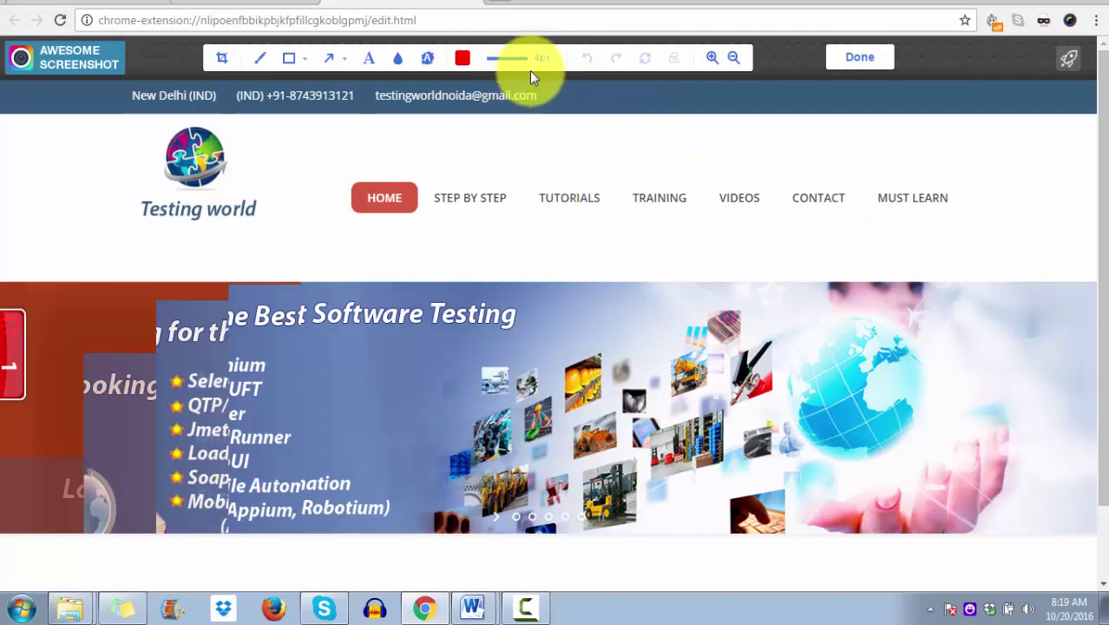
pyautogui.moveTo(436, 283); pyautogui.dragTo(503, 235)
# Step: Draw a red freehand loop around HOME, then a blue box inside it
pyautogui.moveTo(461, 273); pyautogui.dragTo(469, 250)
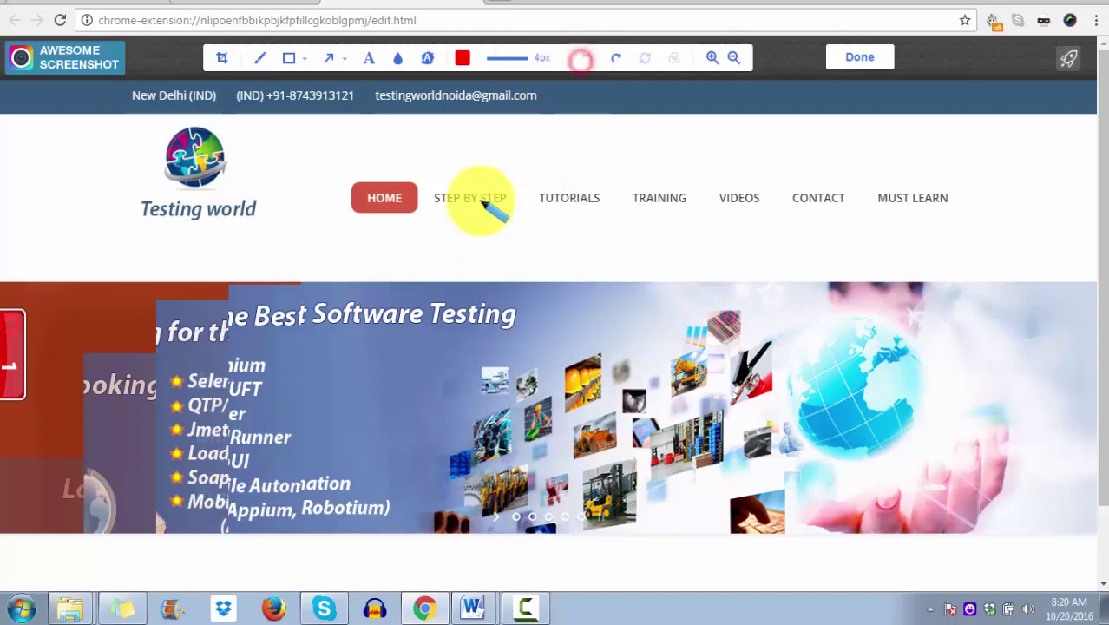
pyautogui.moveTo(321, 174)
pyautogui.mouseDown()
pyautogui.moveTo(339, 218)
pyautogui.moveTo(322, 168)
pyautogui.moveTo(460, 132)
pyautogui.moveTo(488, 211)
pyautogui.moveTo(352, 248)
pyautogui.moveTo(493, 203)
pyautogui.mouseUp()
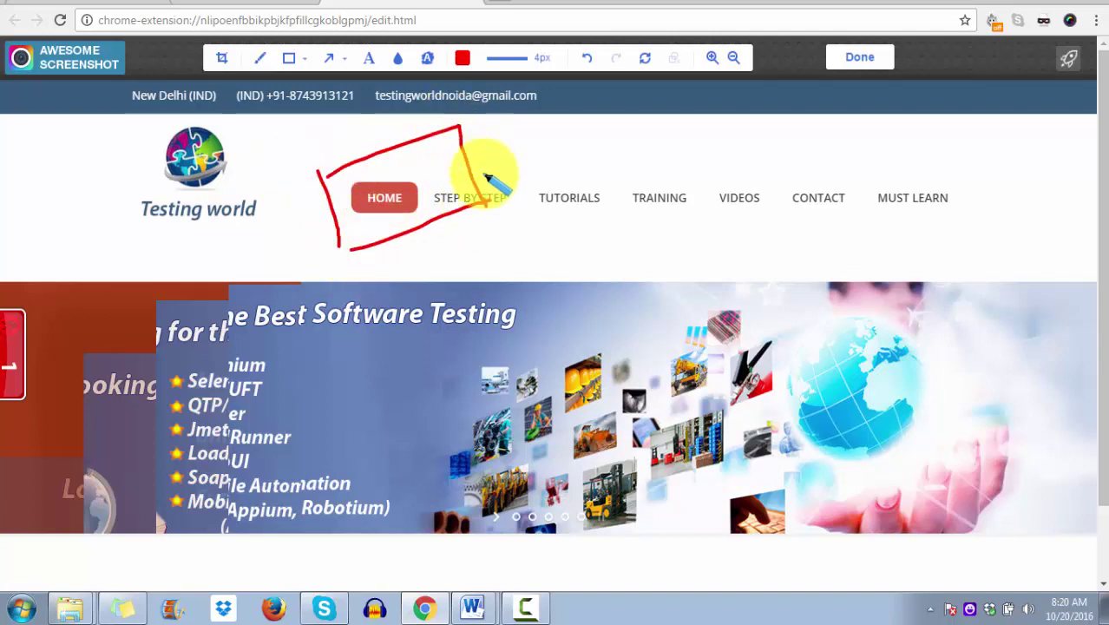
pyautogui.click(344, 245)
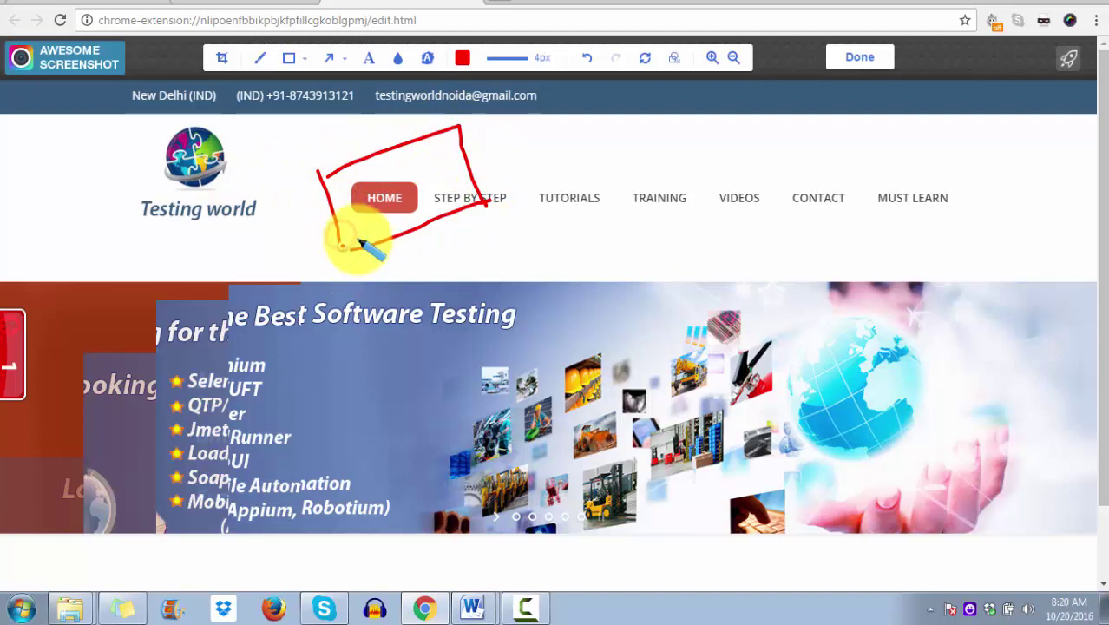
pyautogui.click(462, 57)
pyautogui.click(421, 84)
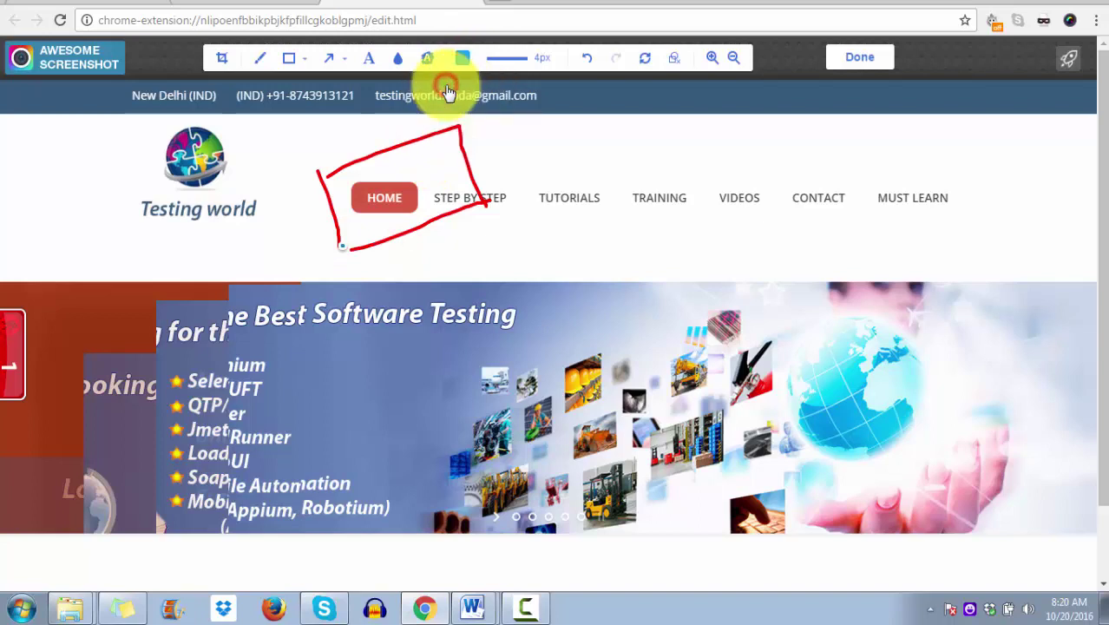
pyautogui.moveTo(337, 184); pyautogui.dragTo(343, 243)
pyautogui.moveTo(344, 192)
pyautogui.mouseDown()
pyautogui.moveTo(401, 157)
pyautogui.moveTo(444, 167)
pyautogui.moveTo(445, 198)
pyautogui.mouseUp()
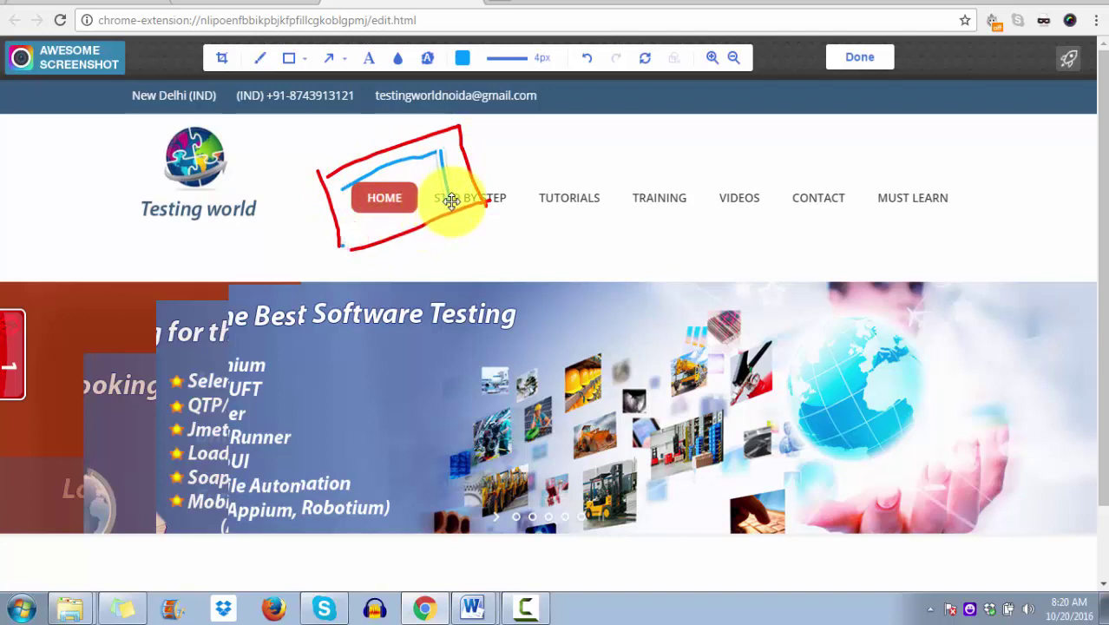
pyautogui.moveTo(356, 239)
pyautogui.mouseDown()
pyautogui.moveTo(421, 218)
pyautogui.moveTo(445, 186)
pyautogui.mouseUp()
pyautogui.moveTo(349, 232); pyautogui.dragTo(449, 204)
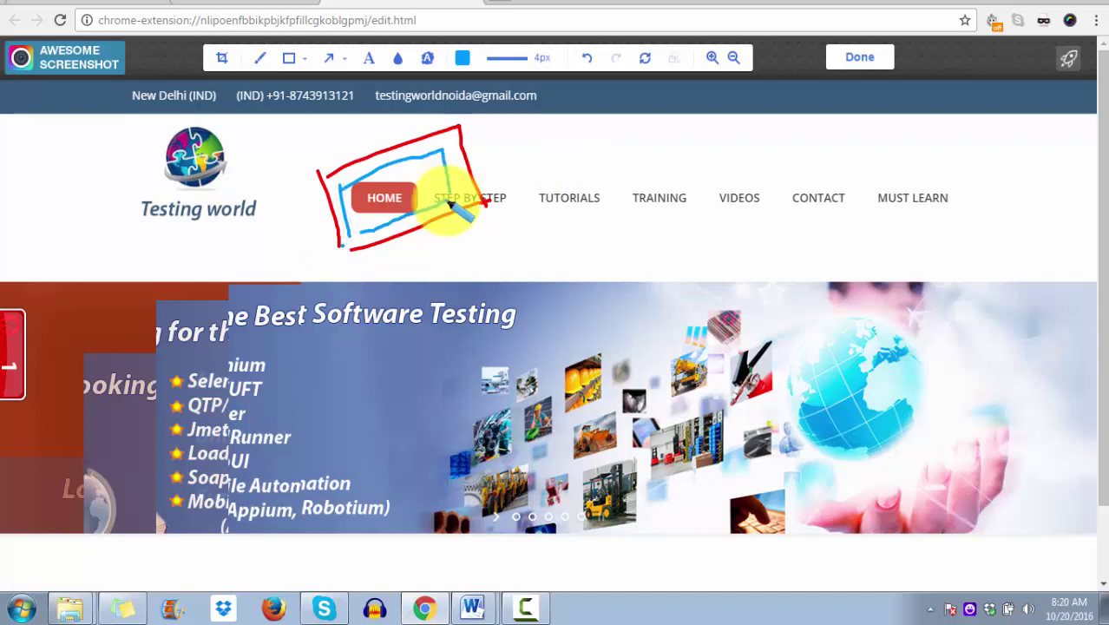
# Step: Switch the pen to 16px and draw a thick blue box around MUST LEARN
pyautogui.click(545, 61)
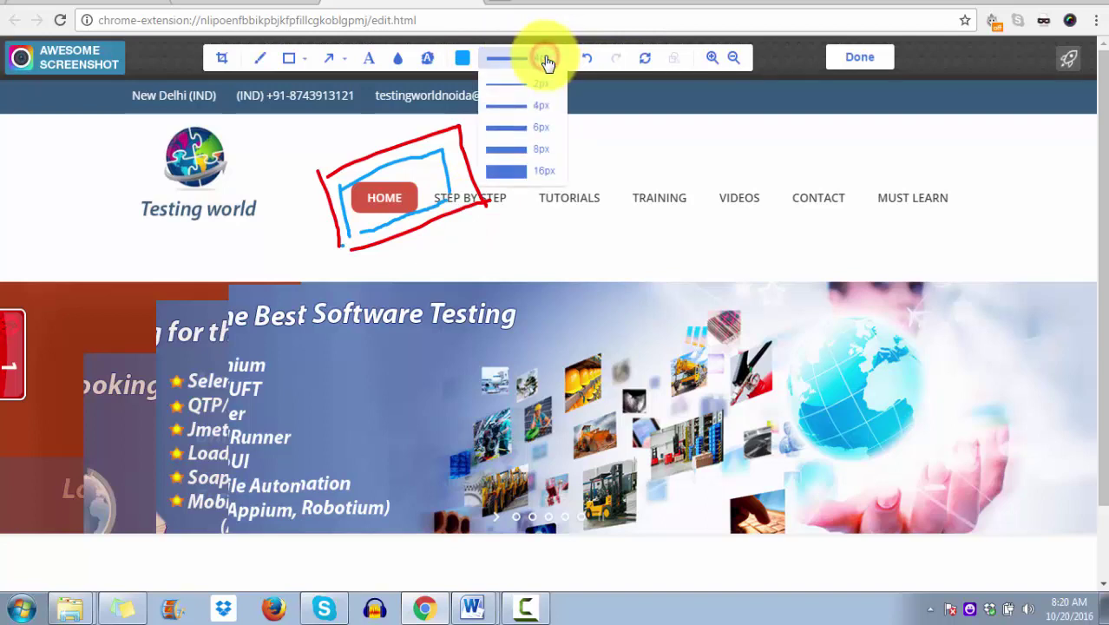
pyautogui.click(519, 171)
pyautogui.moveTo(873, 156); pyautogui.dragTo(873, 226)
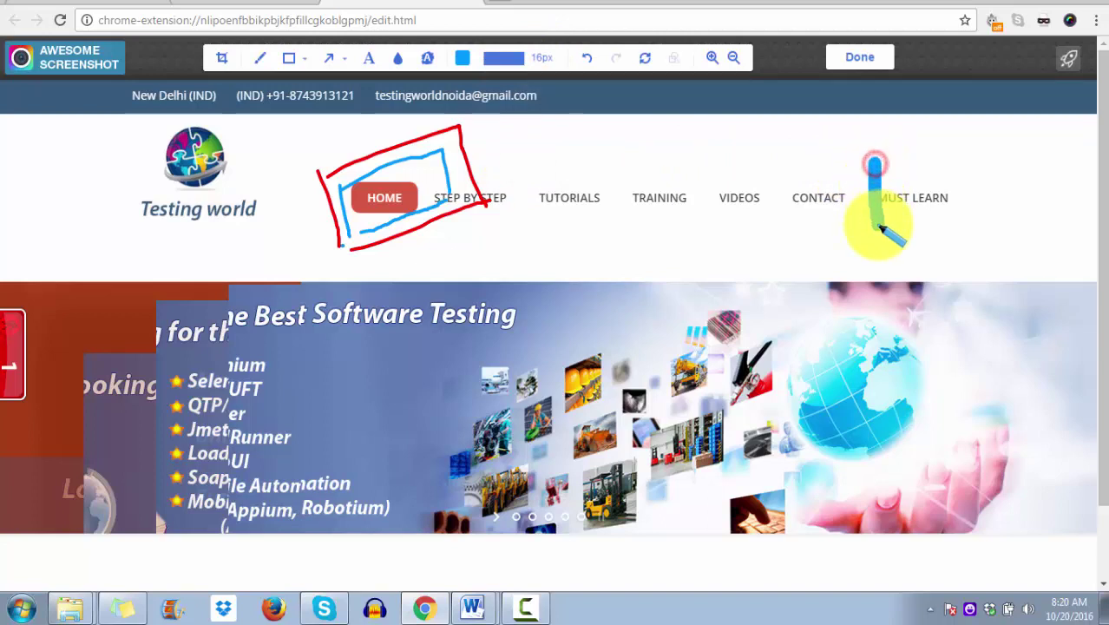
pyautogui.moveTo(874, 165)
pyautogui.mouseDown()
pyautogui.moveTo(914, 175)
pyautogui.moveTo(863, 174)
pyautogui.mouseUp()
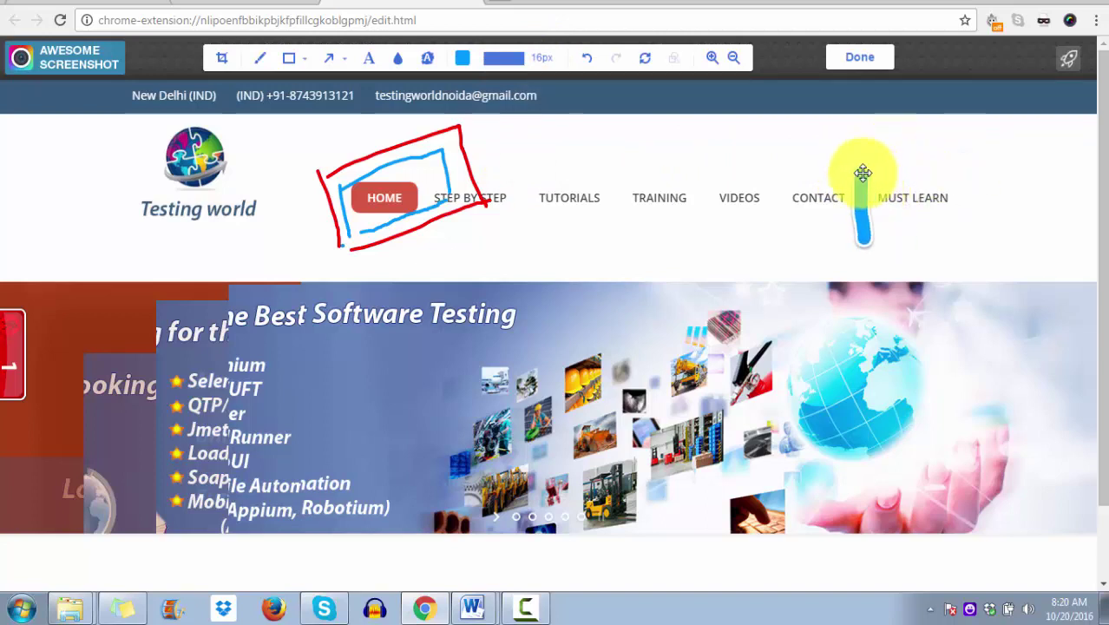
pyautogui.moveTo(881, 234); pyautogui.dragTo(989, 225)
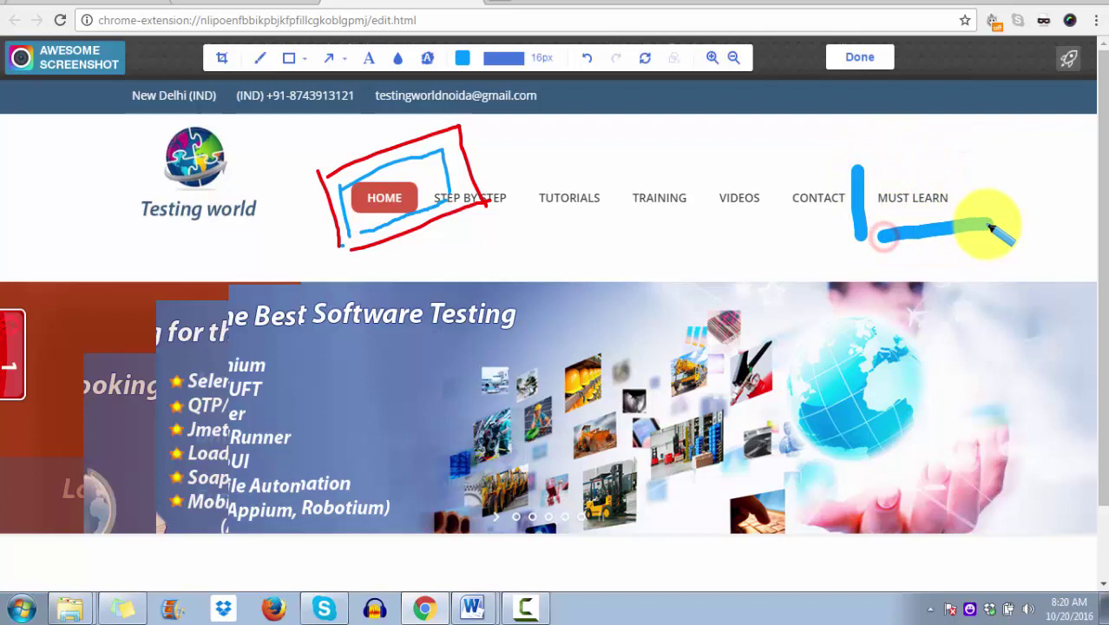
pyautogui.moveTo(974, 160); pyautogui.dragTo(979, 213)
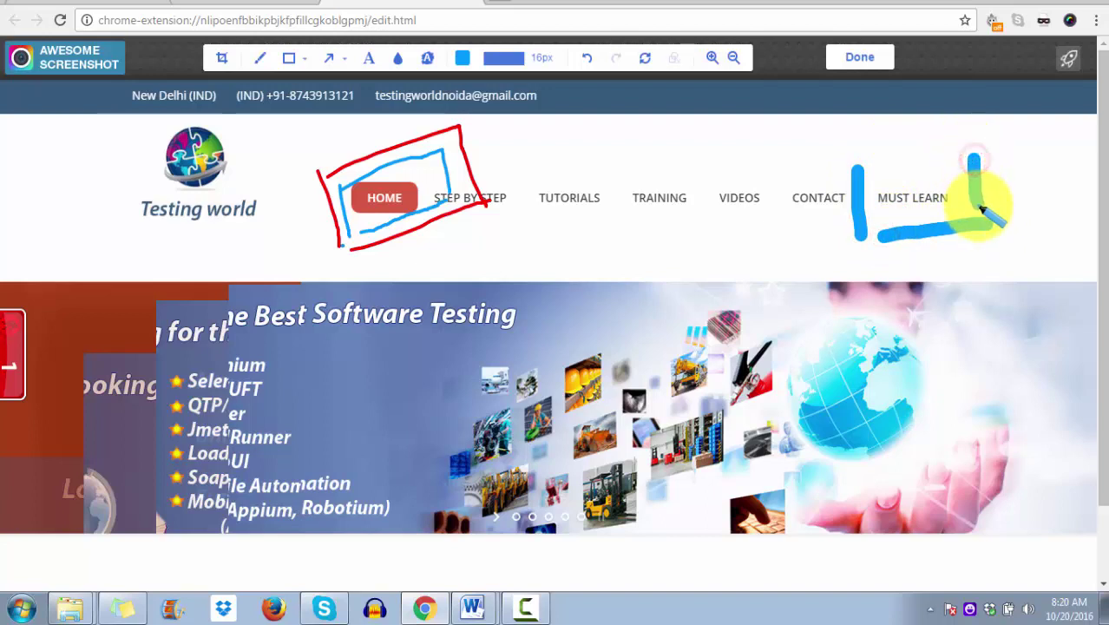
pyautogui.moveTo(870, 165); pyautogui.dragTo(950, 163)
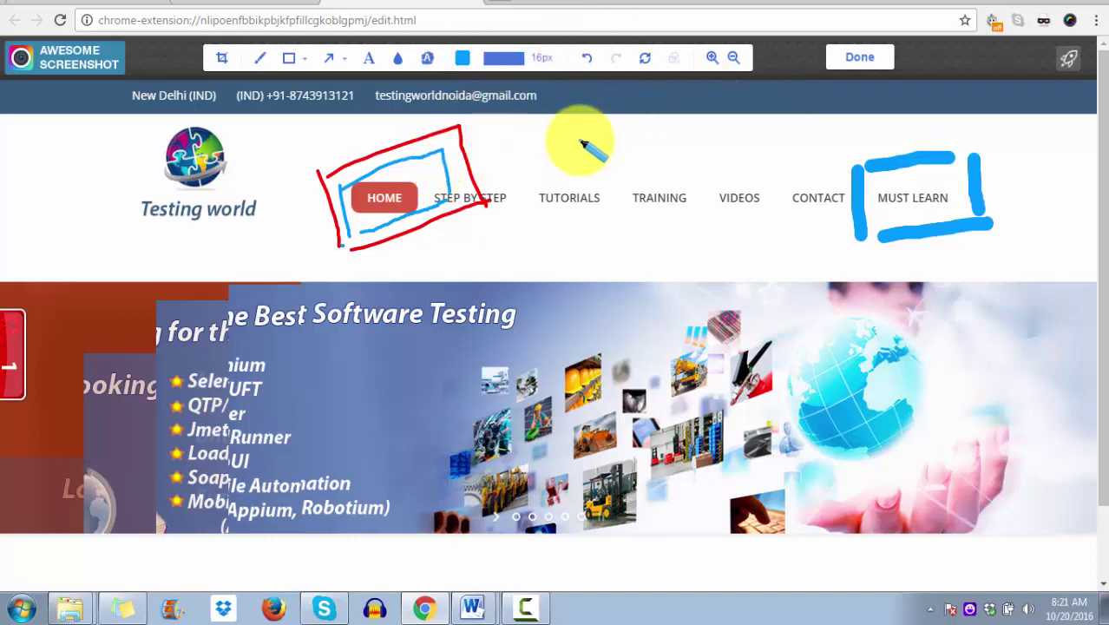
# Step: Undo and redo the MUST LEARN box strokes, then clear every drawing from the screenshot
pyautogui.click(588, 63)
pyautogui.click(588, 62)
pyautogui.click(587, 63)
pyautogui.click(587, 63)
pyautogui.click(614, 58)
pyautogui.click(615, 58)
pyautogui.click(614, 58)
pyautogui.click(612, 61)
pyautogui.click(613, 60)
pyautogui.click(613, 61)
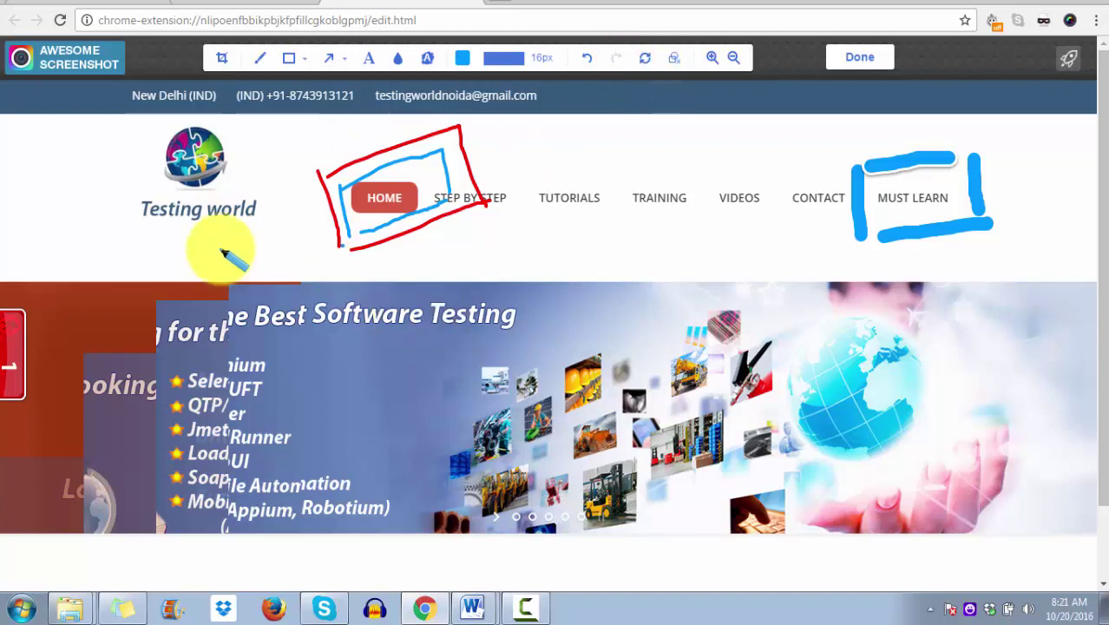
pyautogui.click(648, 58)
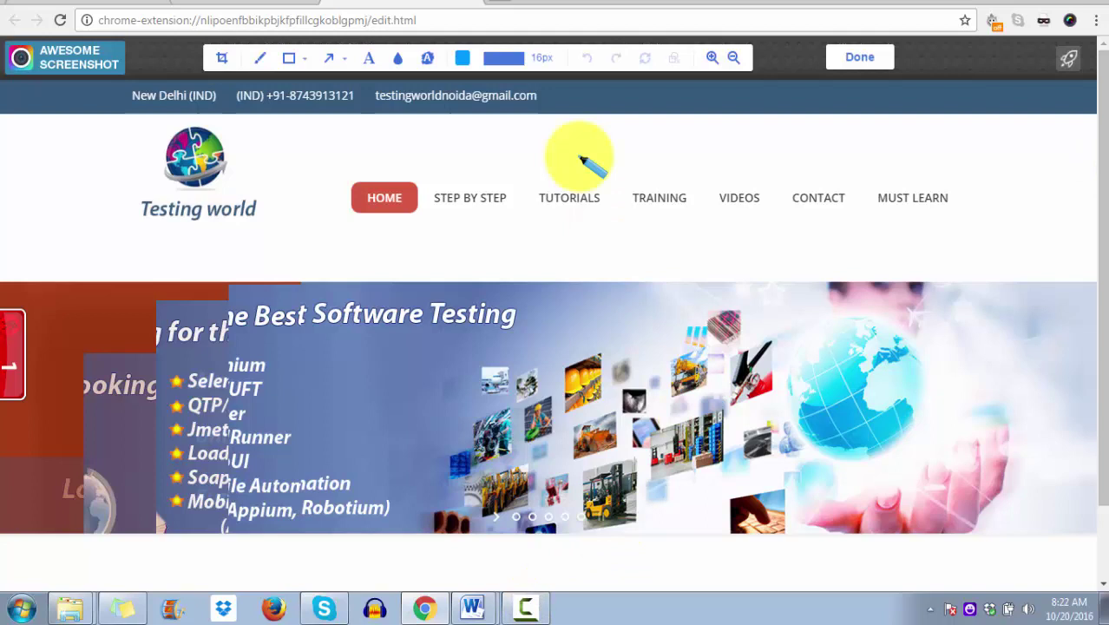
# Step: Draw a 2px blue rectangle around the menu row from HOME to MUST LEARN
pyautogui.click(515, 62)
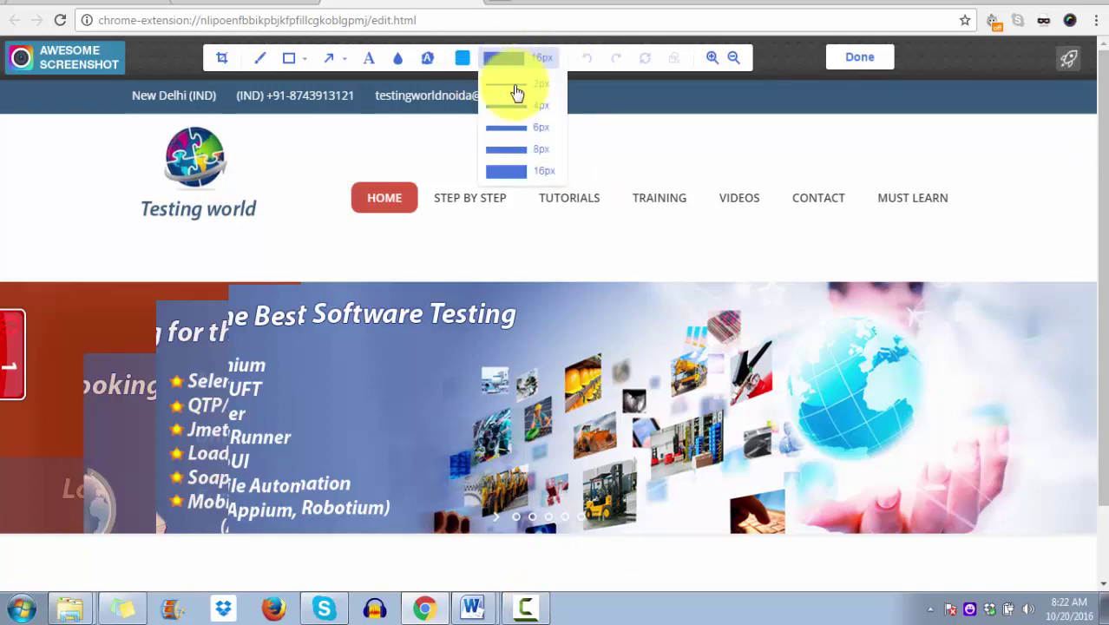
pyautogui.click(512, 88)
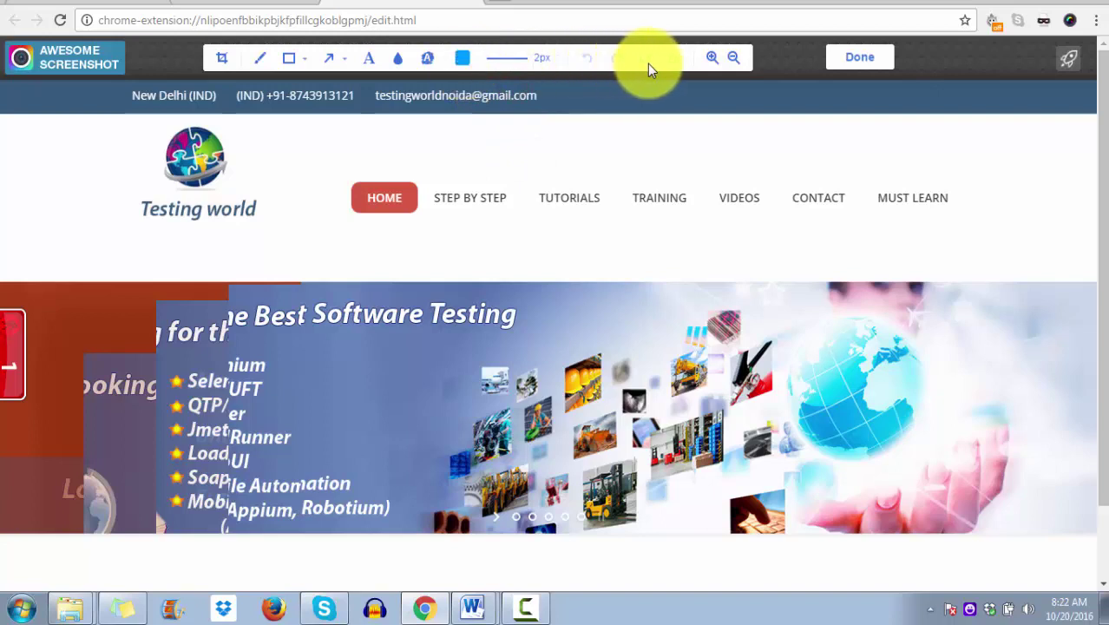
pyautogui.click(713, 61)
pyautogui.click(713, 61)
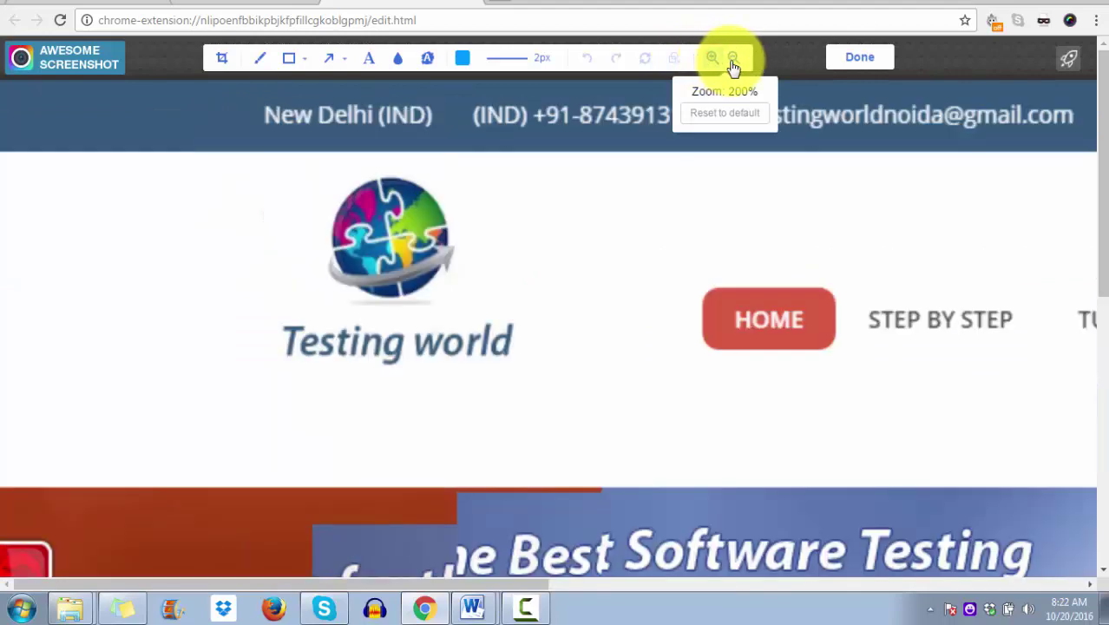
pyautogui.click(733, 61)
pyautogui.click(733, 61)
pyautogui.click(289, 57)
pyautogui.moveTo(312, 166); pyautogui.dragTo(981, 235)
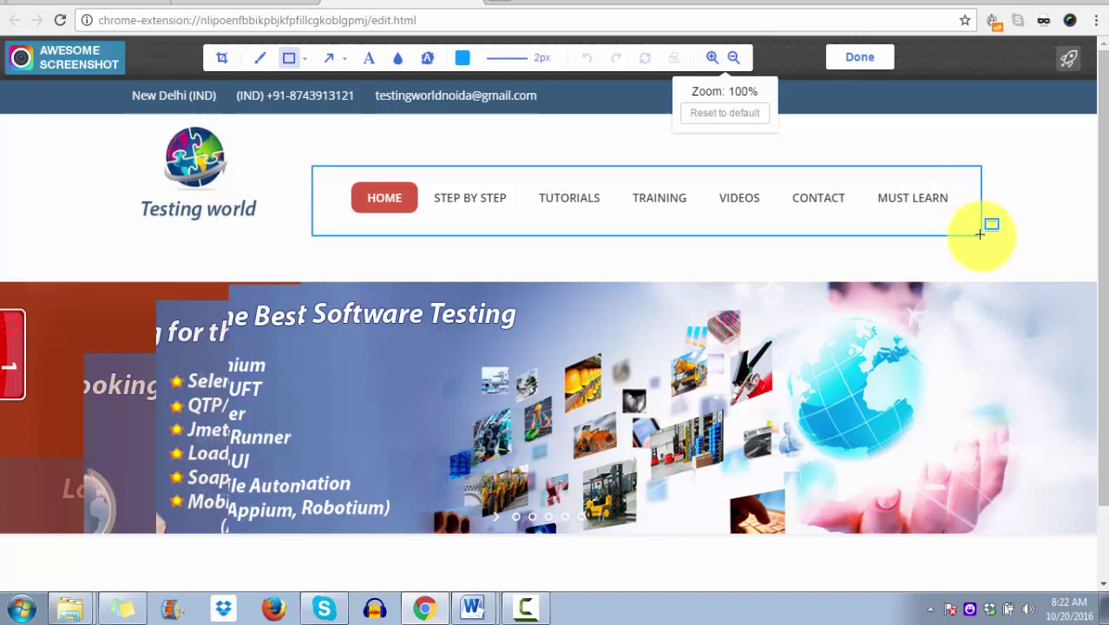
# Step: Switch to orange and draw a rectangle around the navigation area
pyautogui.click(464, 61)
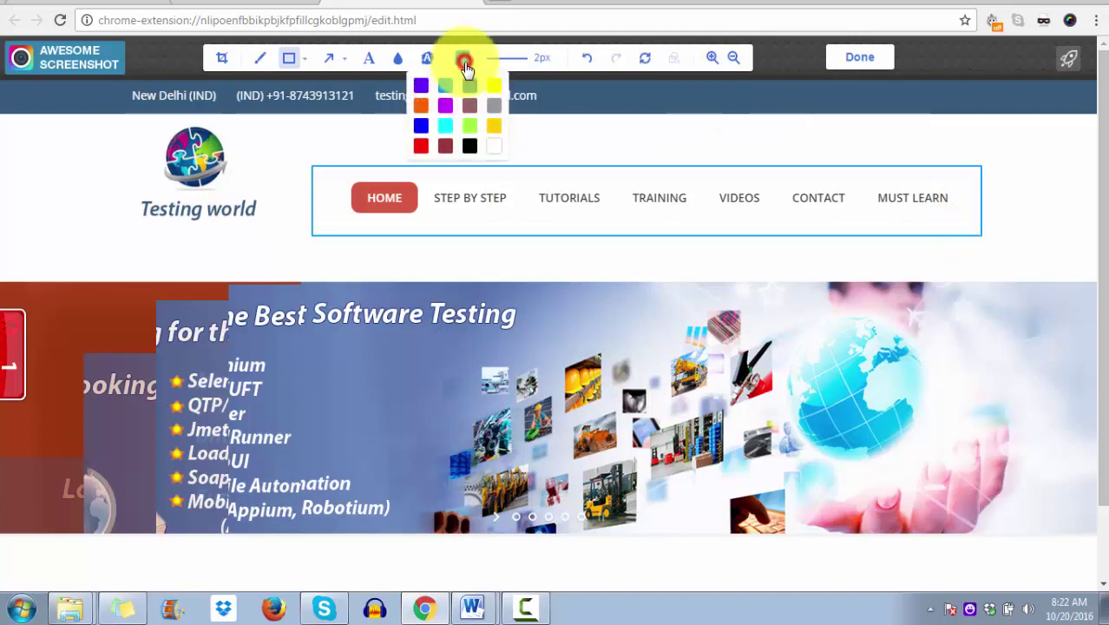
pyautogui.click(421, 105)
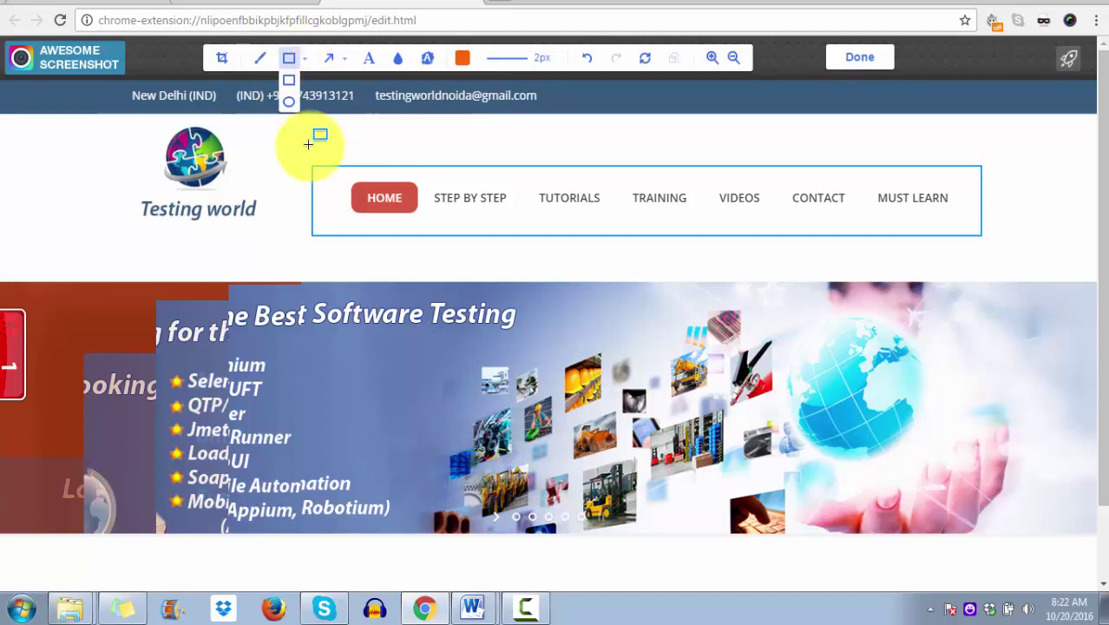
pyautogui.moveTo(287, 134); pyautogui.dragTo(1005, 269)
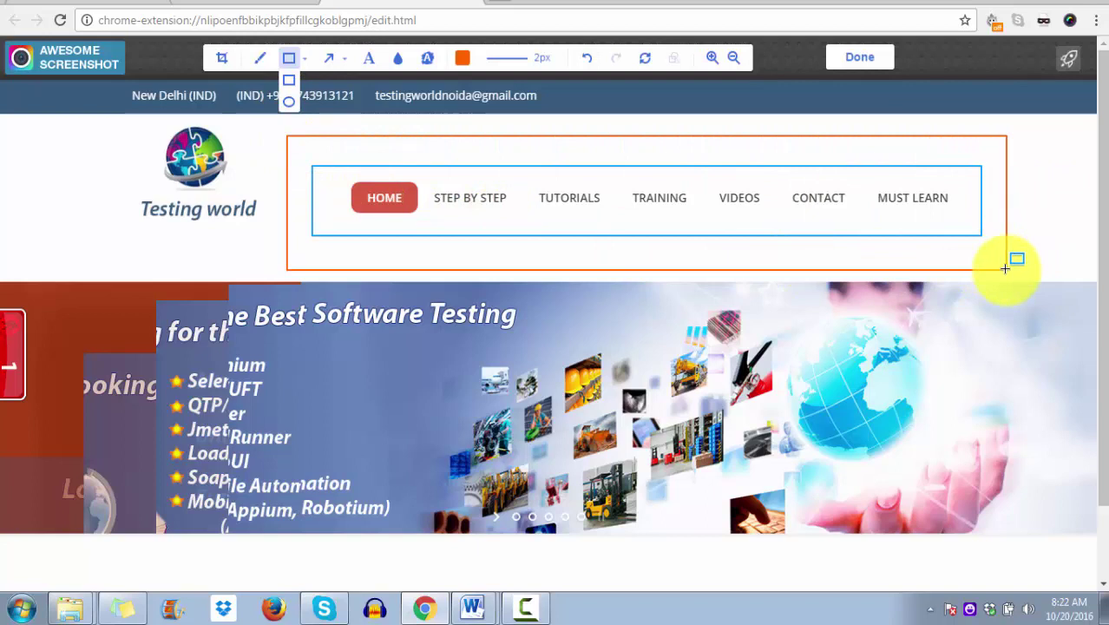
# Step: Draw an orange ellipse around the globe in the banner
pyautogui.click(306, 68)
pyautogui.click(293, 99)
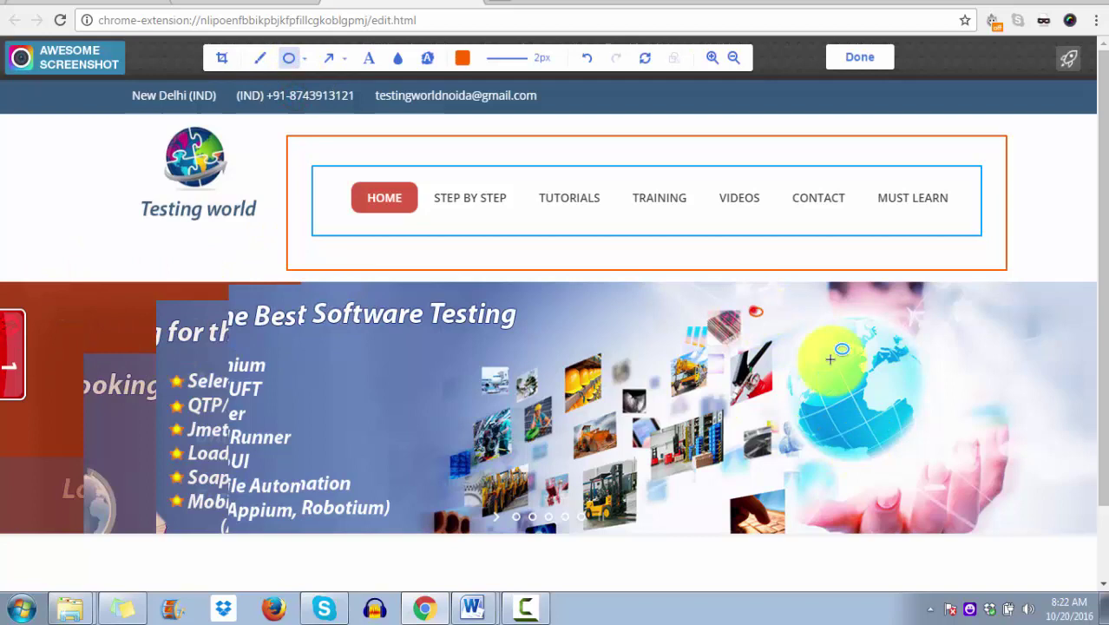
pyautogui.moveTo(748, 307); pyautogui.dragTo(993, 458)
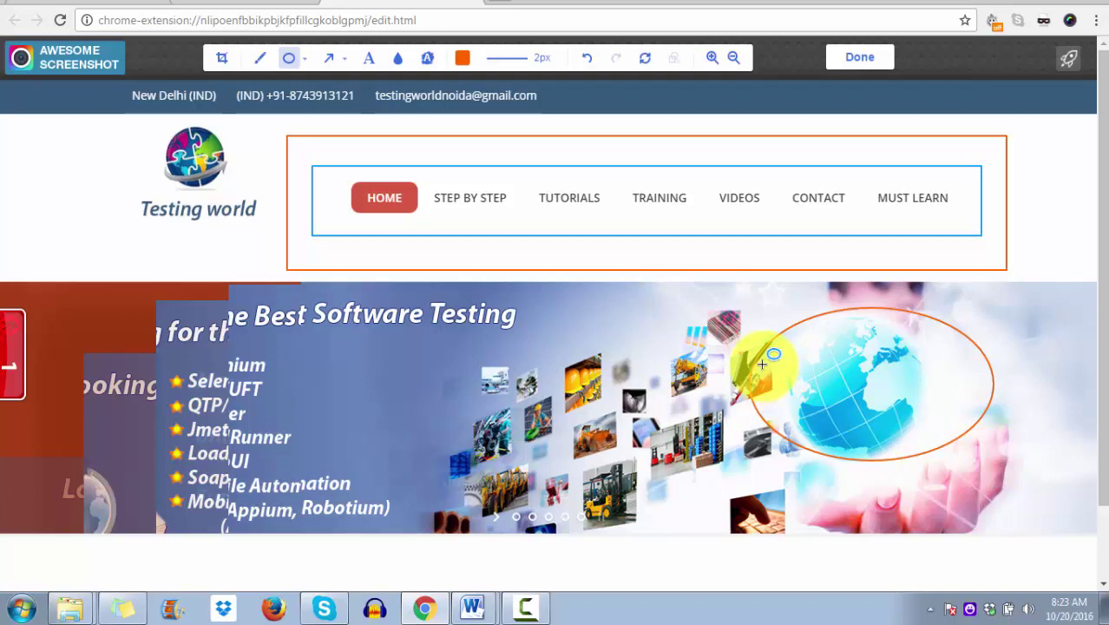
# Step: Draw several orange arrows pointing at the logo, including straight-style ones
pyautogui.click(333, 65)
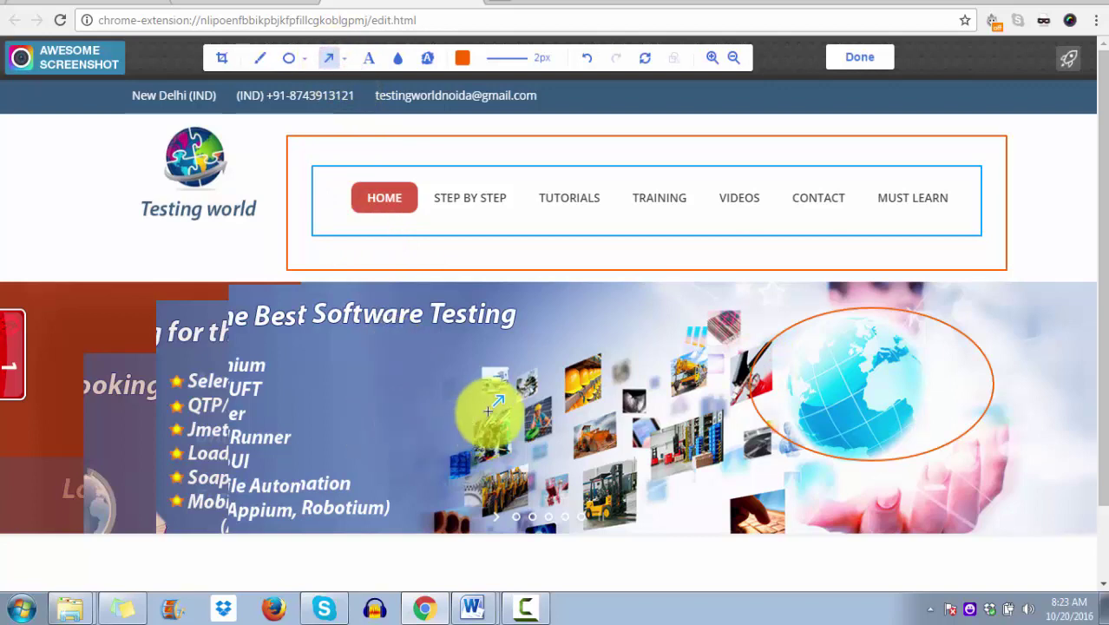
pyautogui.moveTo(683, 178); pyautogui.dragTo(819, 80)
pyautogui.moveTo(26, 252)
pyautogui.mouseDown()
pyautogui.moveTo(131, 220)
pyautogui.moveTo(145, 174)
pyautogui.mouseUp()
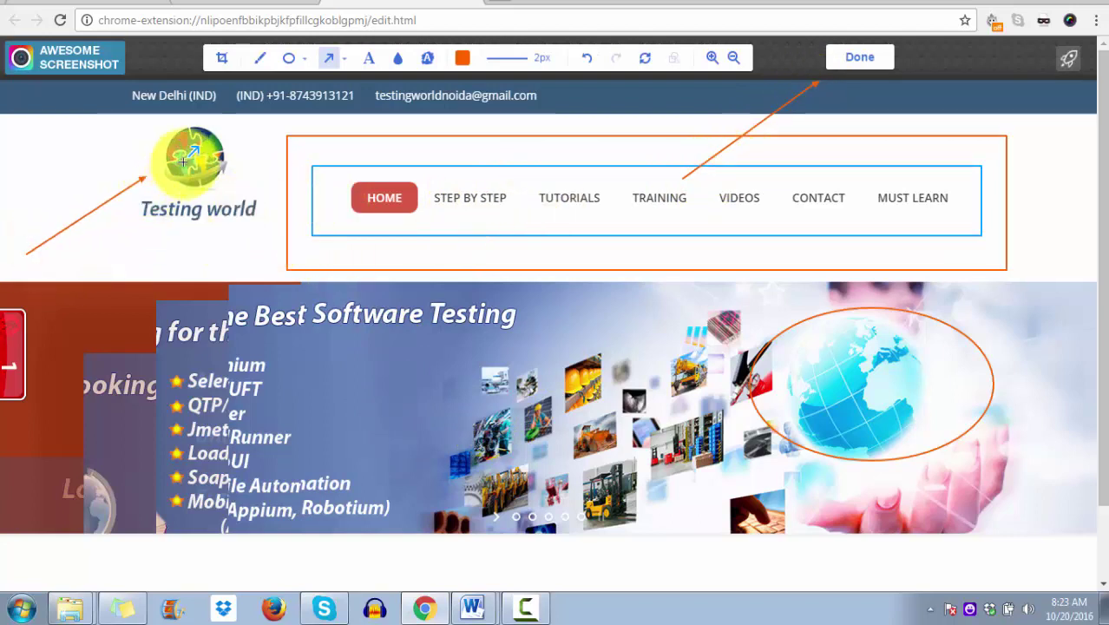
pyautogui.click(347, 67)
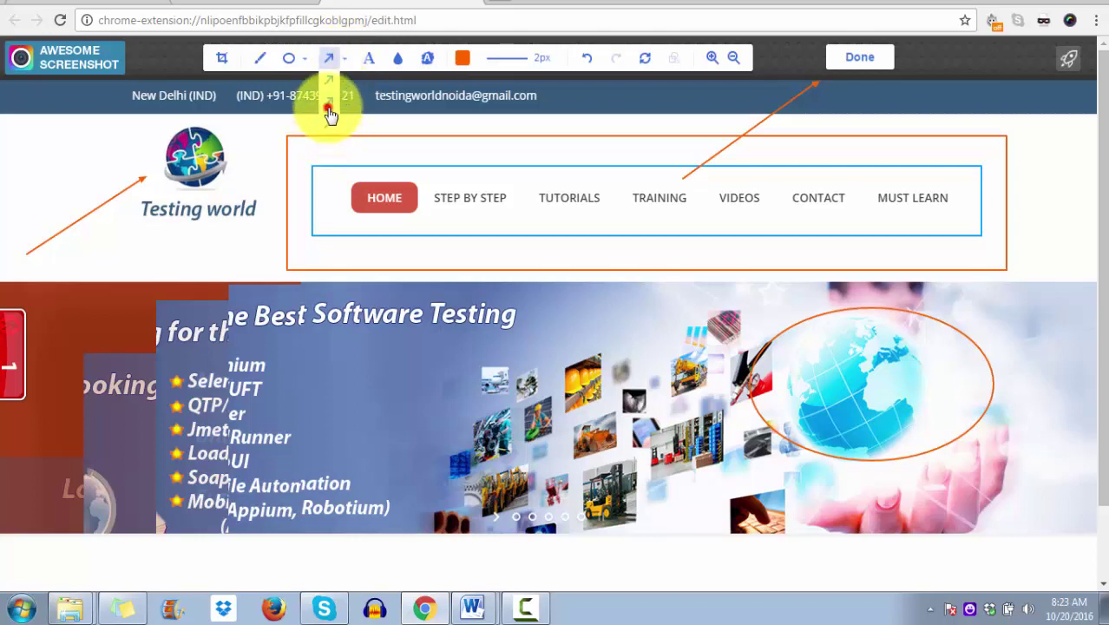
pyautogui.click(329, 106)
pyautogui.moveTo(149, 249)
pyautogui.mouseDown()
pyautogui.moveTo(172, 247)
pyautogui.moveTo(282, 148)
pyautogui.moveTo(306, 105)
pyautogui.moveTo(270, 93)
pyautogui.moveTo(274, 106)
pyautogui.mouseUp()
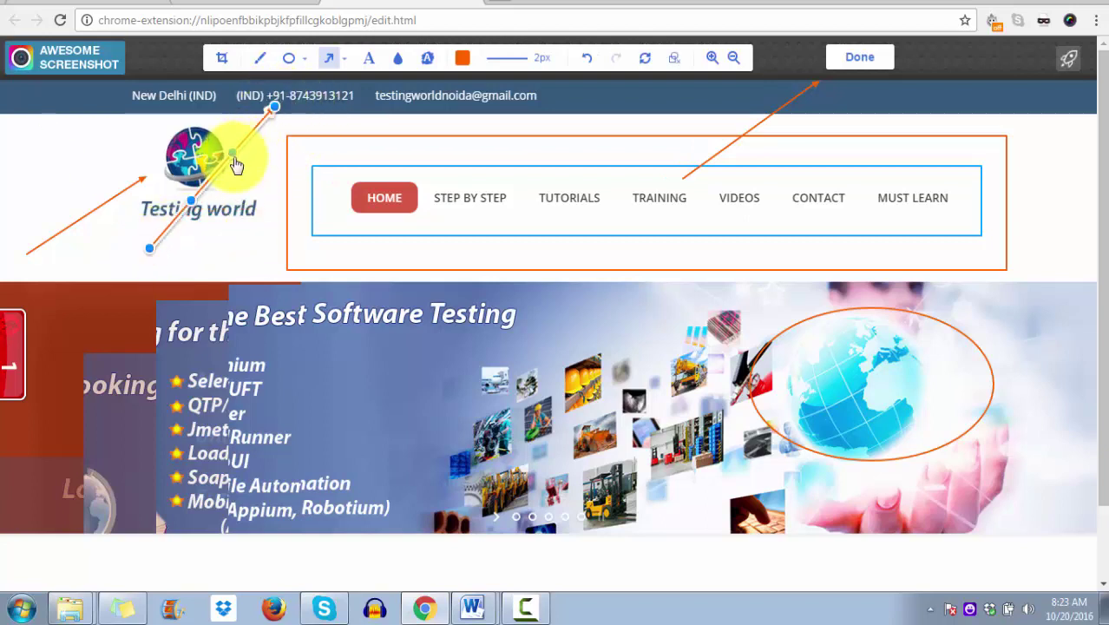
pyautogui.click(231, 157)
pyautogui.moveTo(276, 187); pyautogui.dragTo(300, 113)
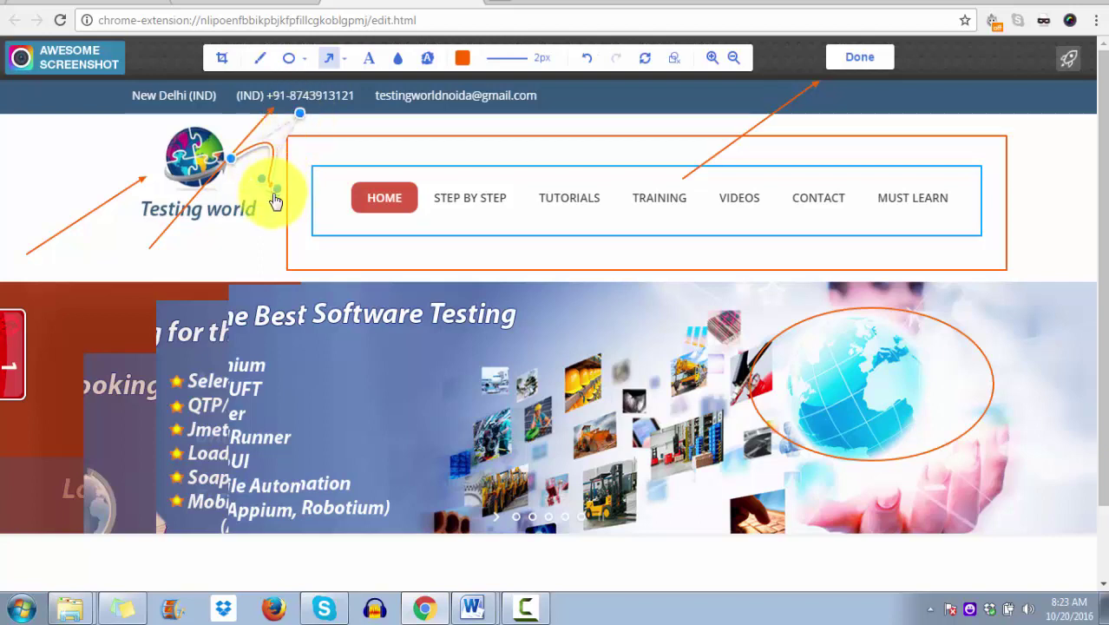
# Step: Select the orange menu rectangle and undo the two most recent annotations
pyautogui.click(286, 152)
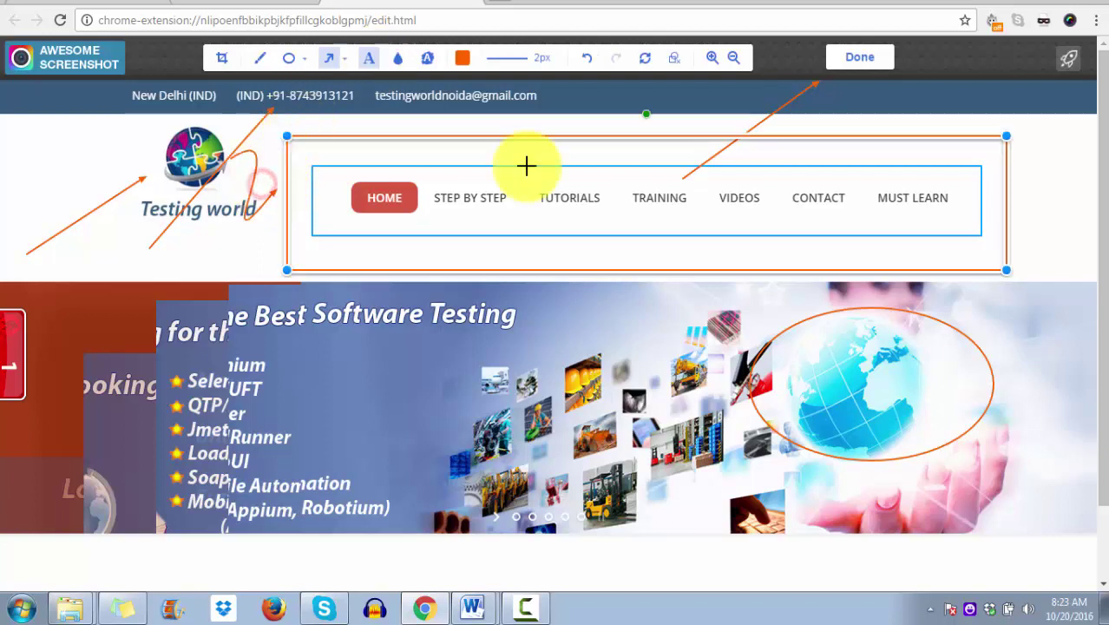
pyautogui.click(589, 60)
pyautogui.click(588, 61)
# Step: Undo two more annotations on the capture
pyautogui.click(589, 61)
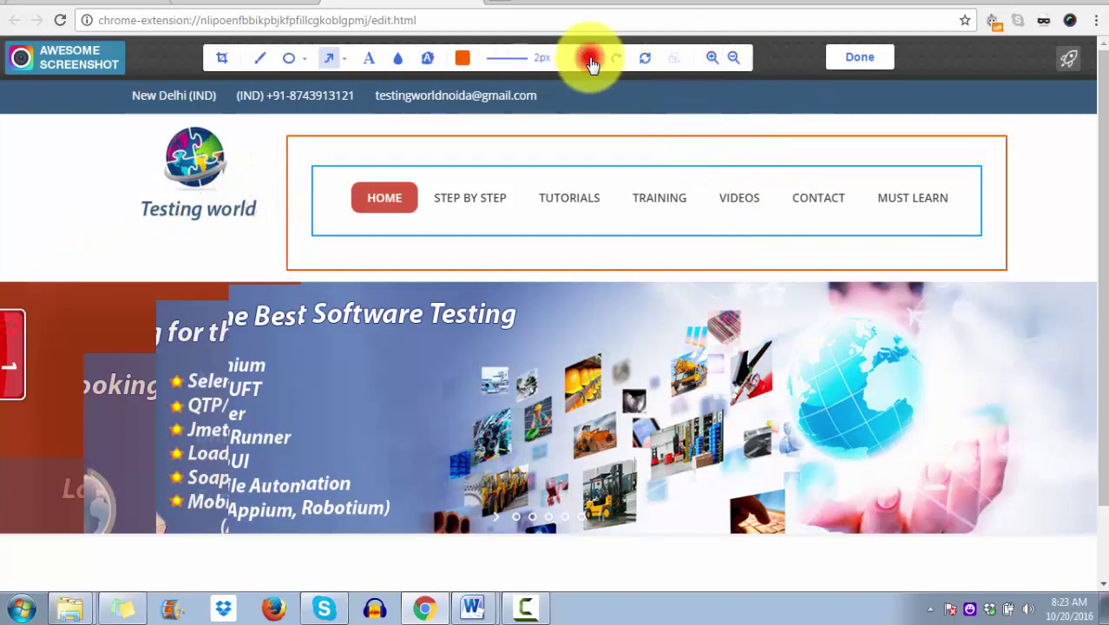
pyautogui.click(588, 61)
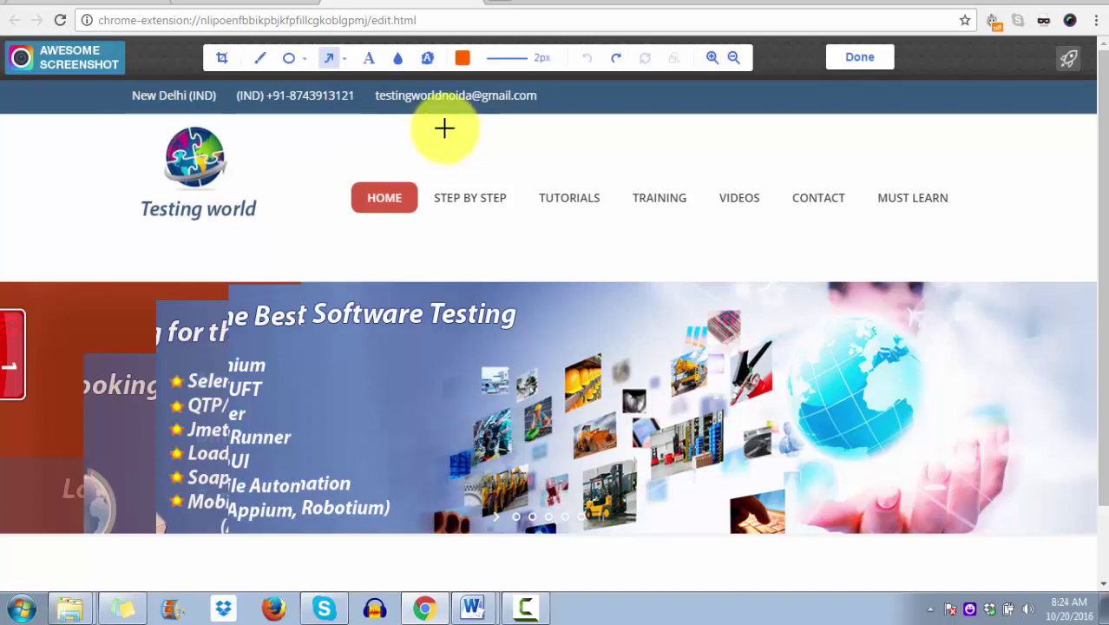
# Step: Blur the e-mail address in the top bar and the Testing world text under the logo
pyautogui.click(397, 67)
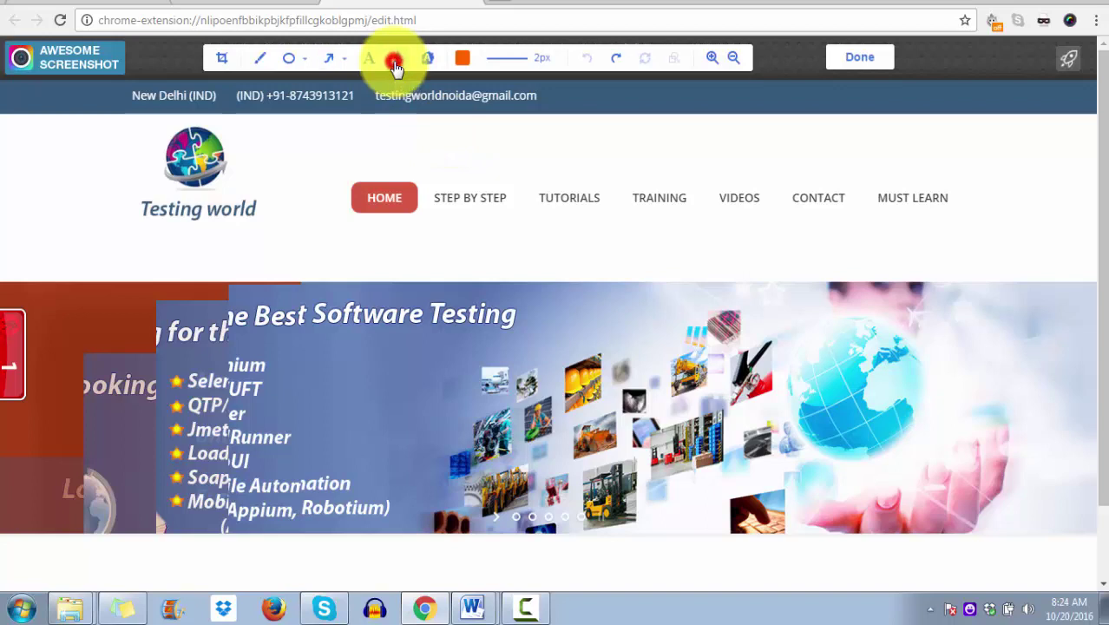
pyautogui.moveTo(372, 90); pyautogui.dragTo(540, 101)
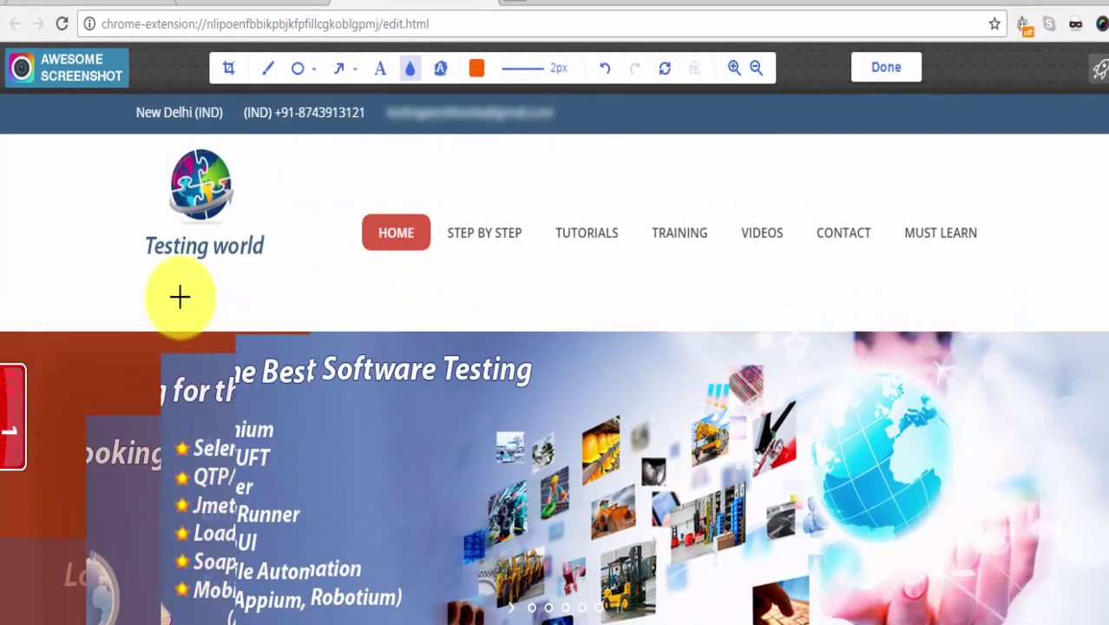
pyautogui.moveTo(132, 231); pyautogui.dragTo(293, 264)
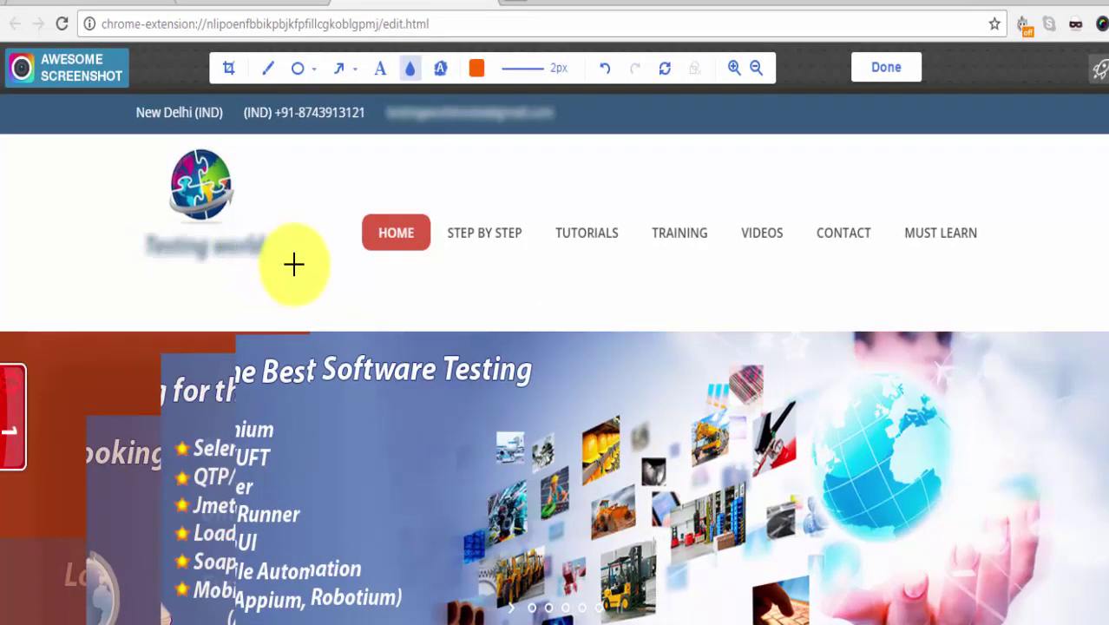
# Step: Highlight 'Software Testing' in the banner and the VIDEOS menu item in orange
pyautogui.click(443, 69)
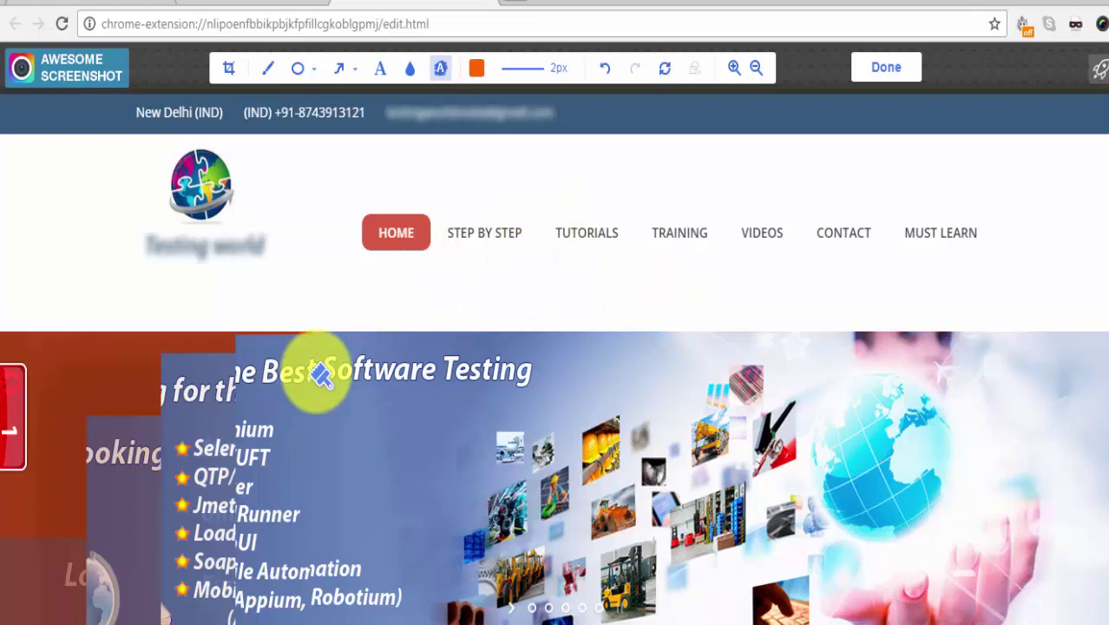
pyautogui.moveTo(319, 369); pyautogui.dragTo(545, 373)
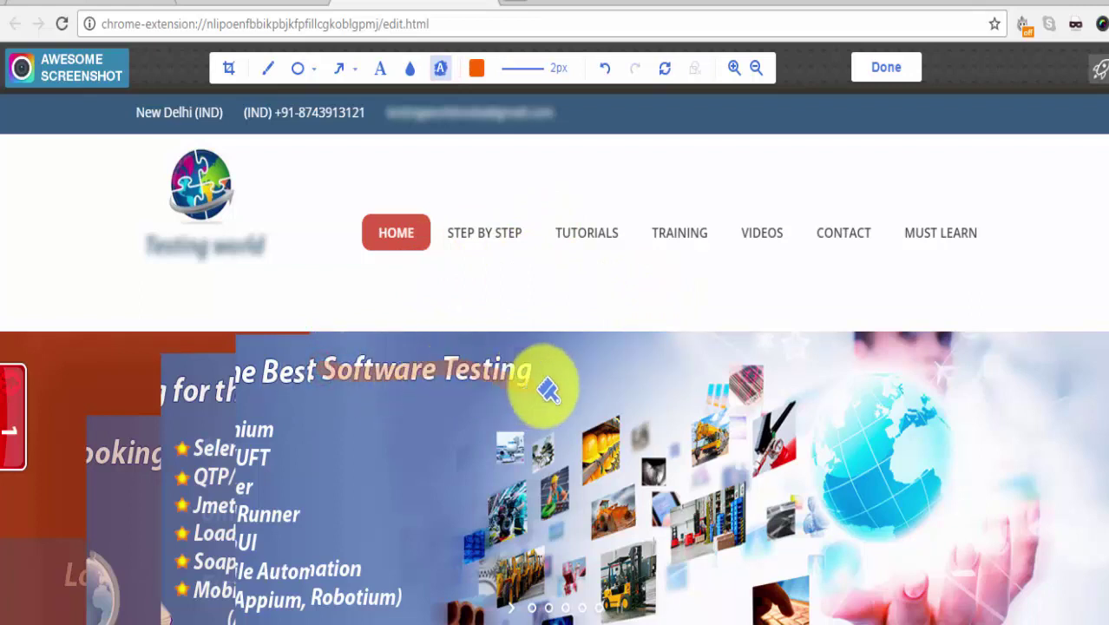
pyautogui.moveTo(336, 370); pyautogui.dragTo(540, 371)
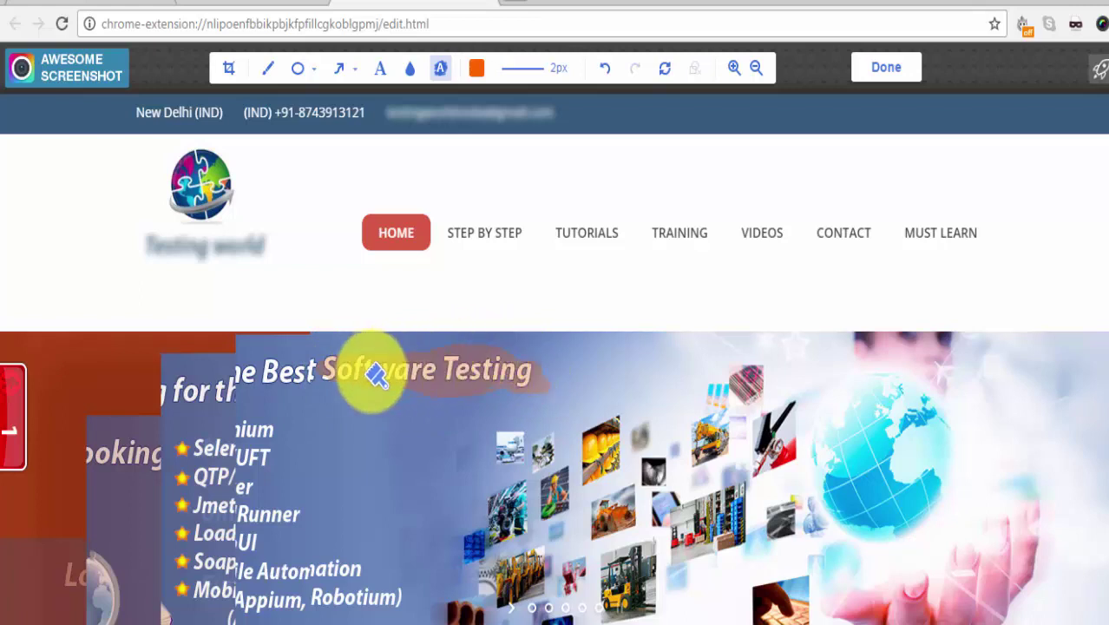
pyautogui.click(736, 231)
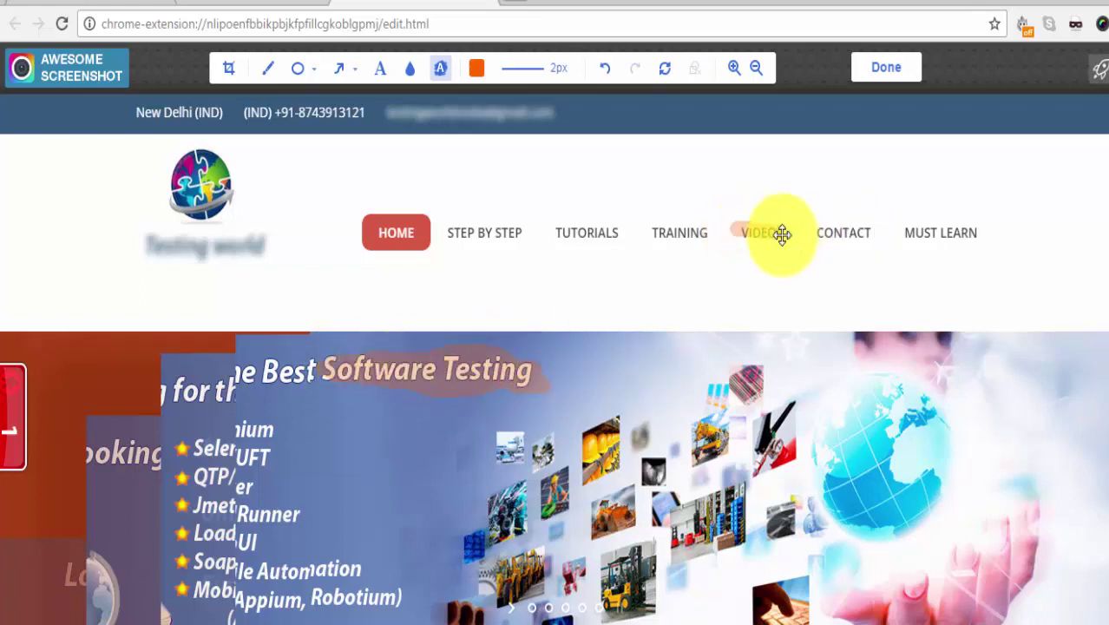
pyautogui.click(754, 238)
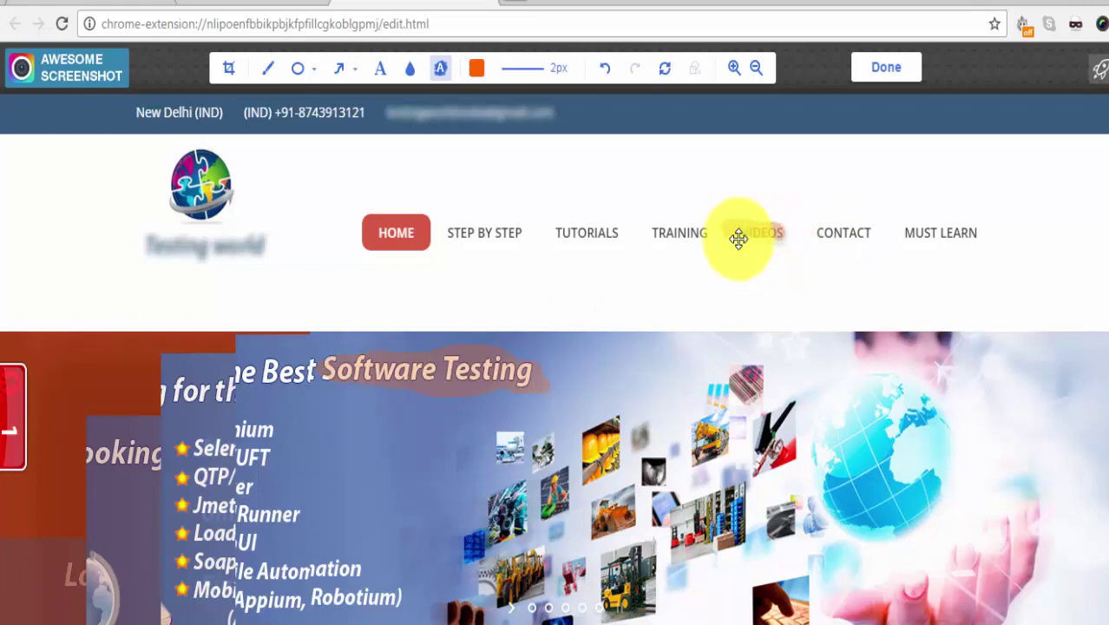
# Step: Add the orange caption 'Look at the section' above the menu, set in the Frijole font
pyautogui.click(381, 73)
pyautogui.click(458, 154)
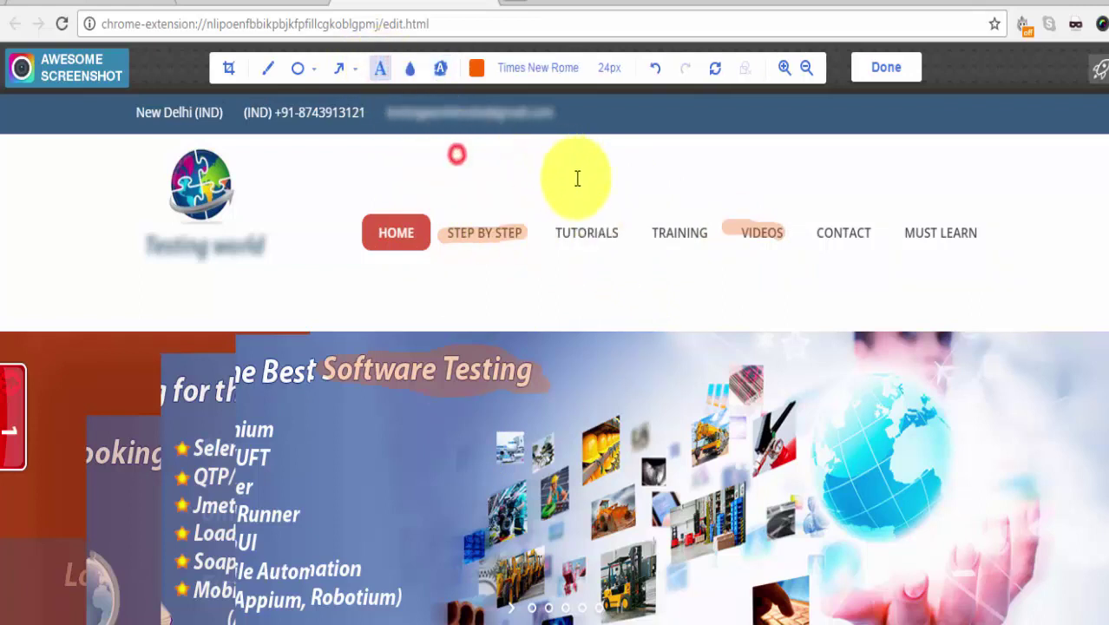
pyautogui.click(590, 182)
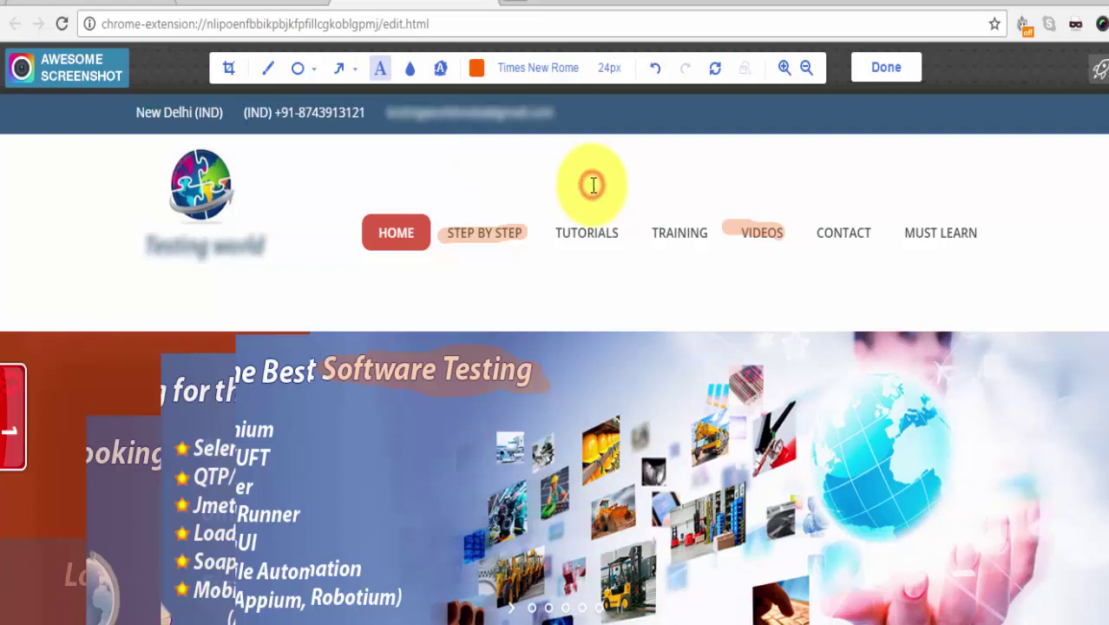
pyautogui.write('Look')
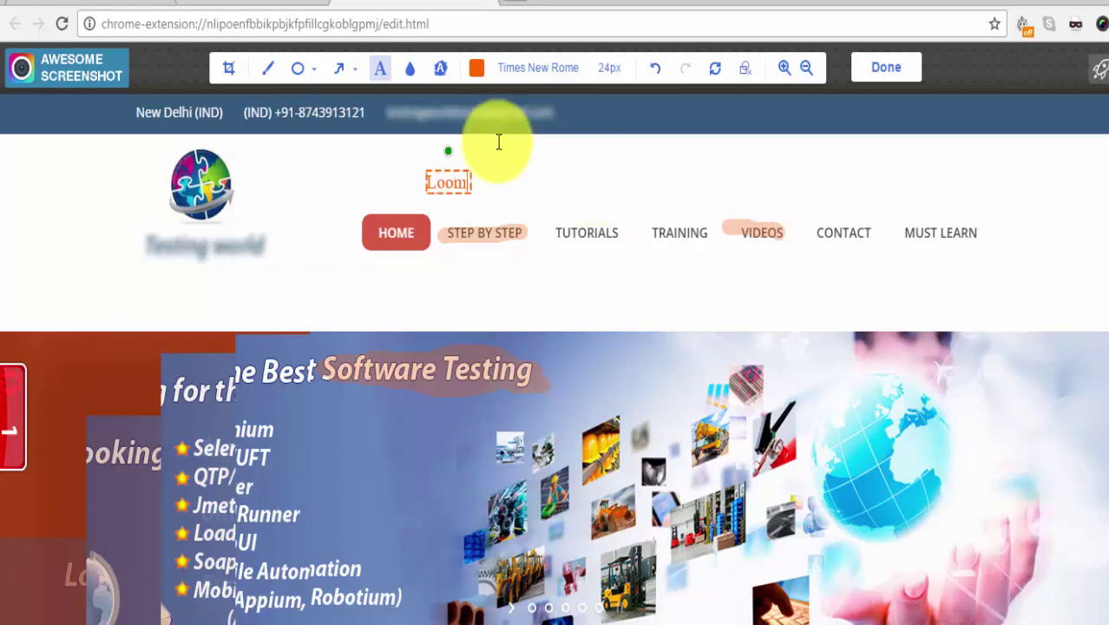
pyautogui.write(' at the')
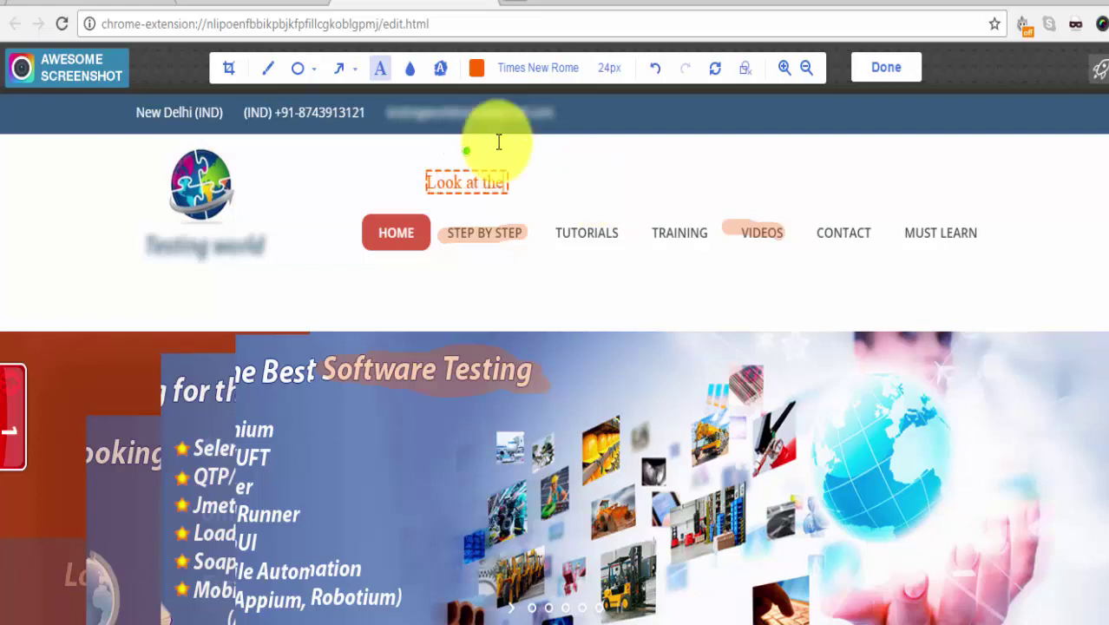
pyautogui.write(' section')
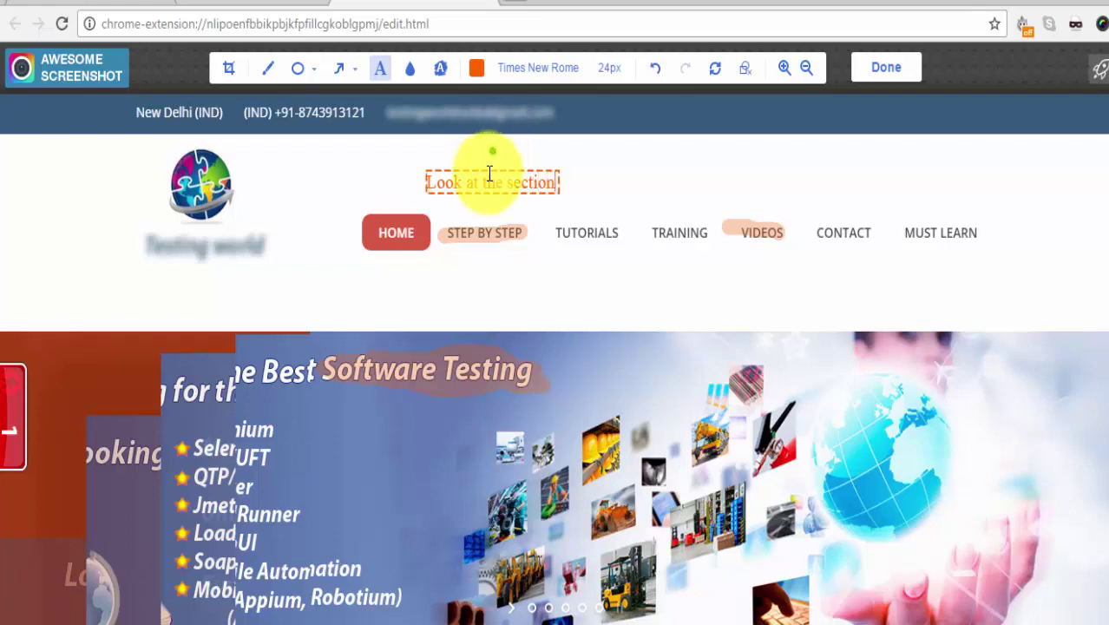
pyautogui.click(507, 199)
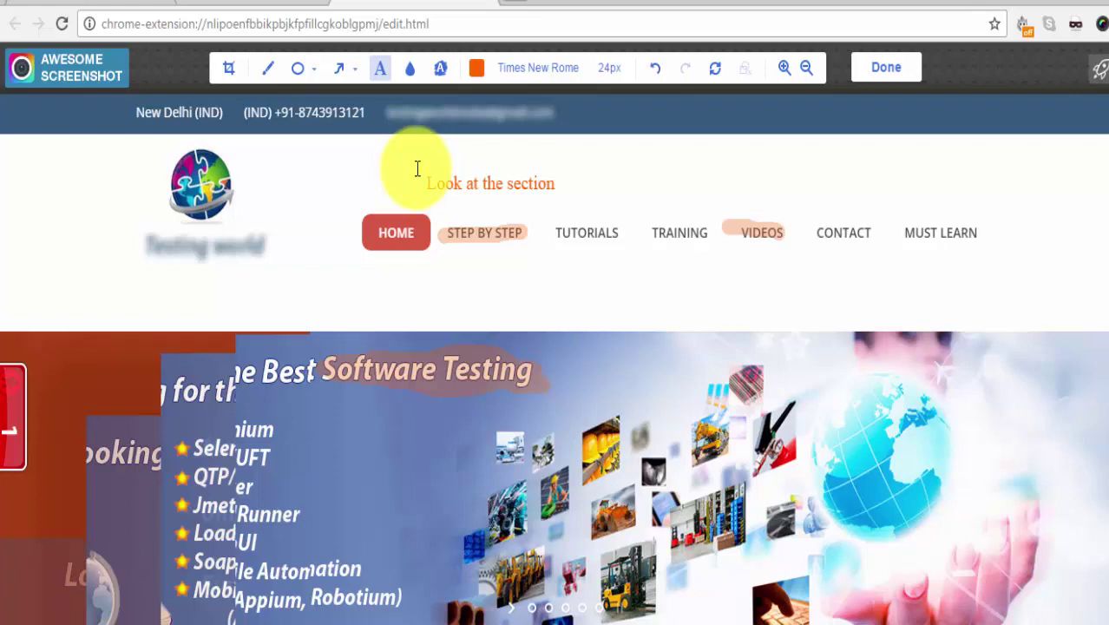
pyautogui.click(538, 68)
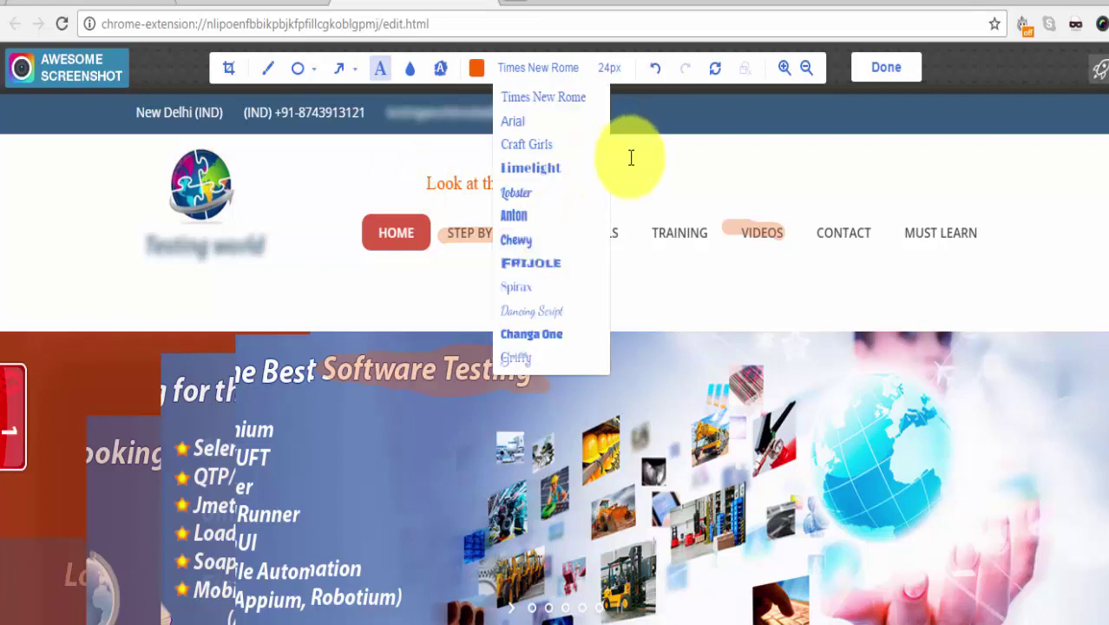
pyautogui.click(546, 265)
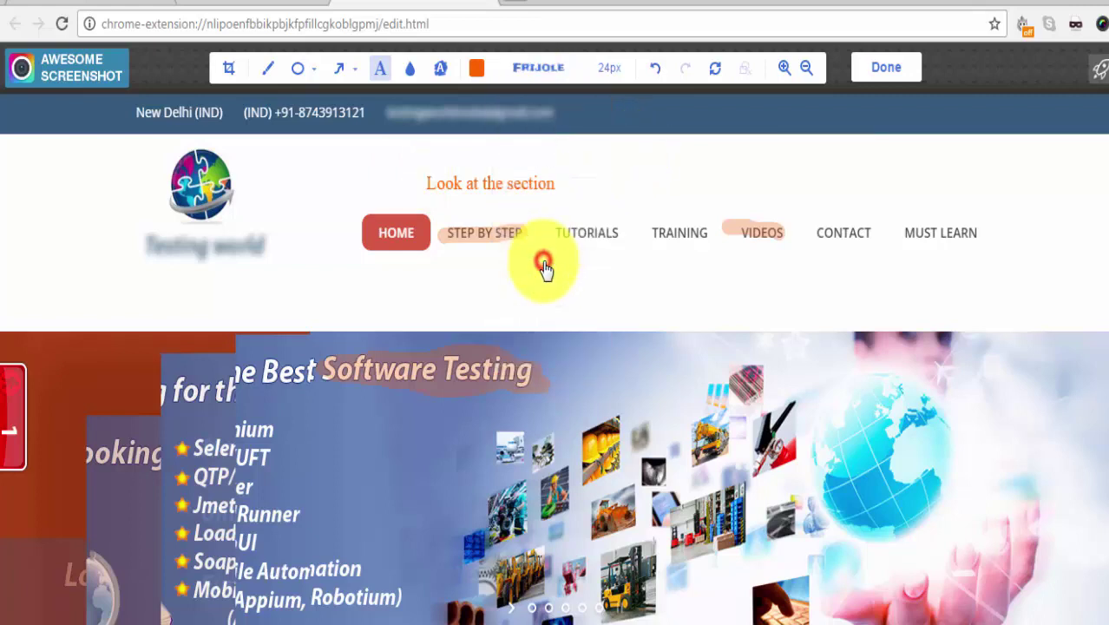
# Step: Crop the capture to the 1058 × 499 logo, menu and banner area
pyautogui.click(228, 76)
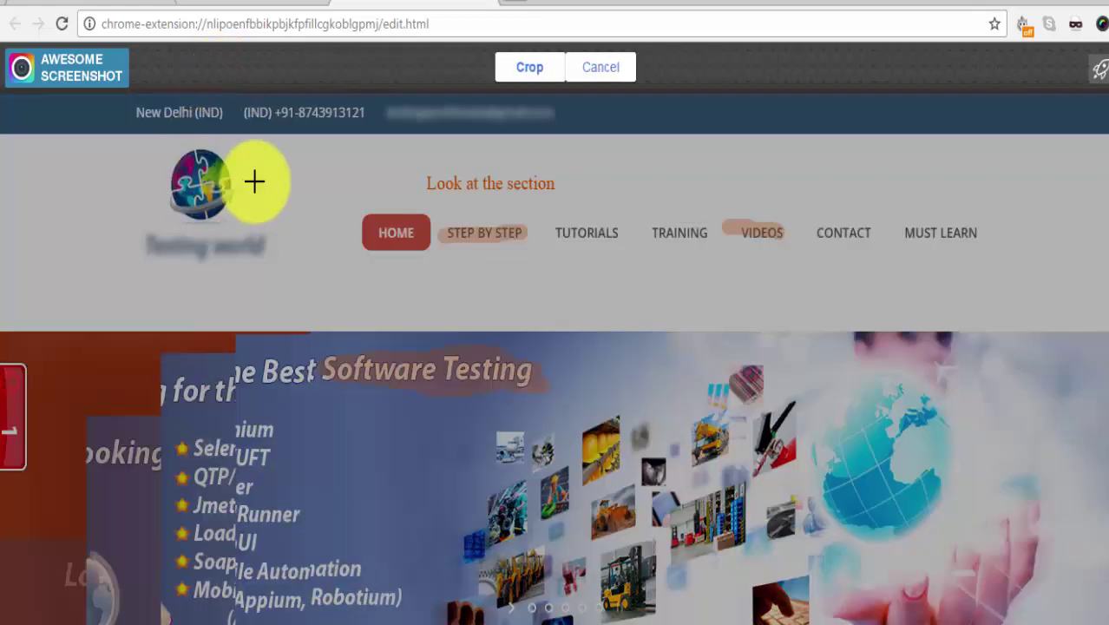
pyautogui.moveTo(123, 138); pyautogui.dragTo(1008, 621)
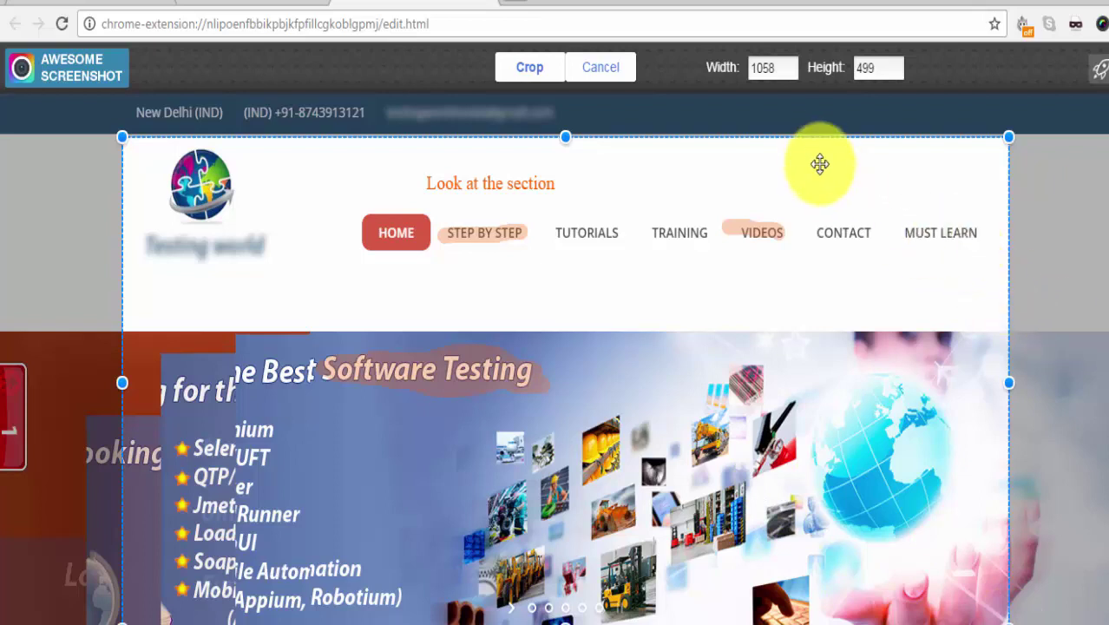
pyautogui.click(530, 69)
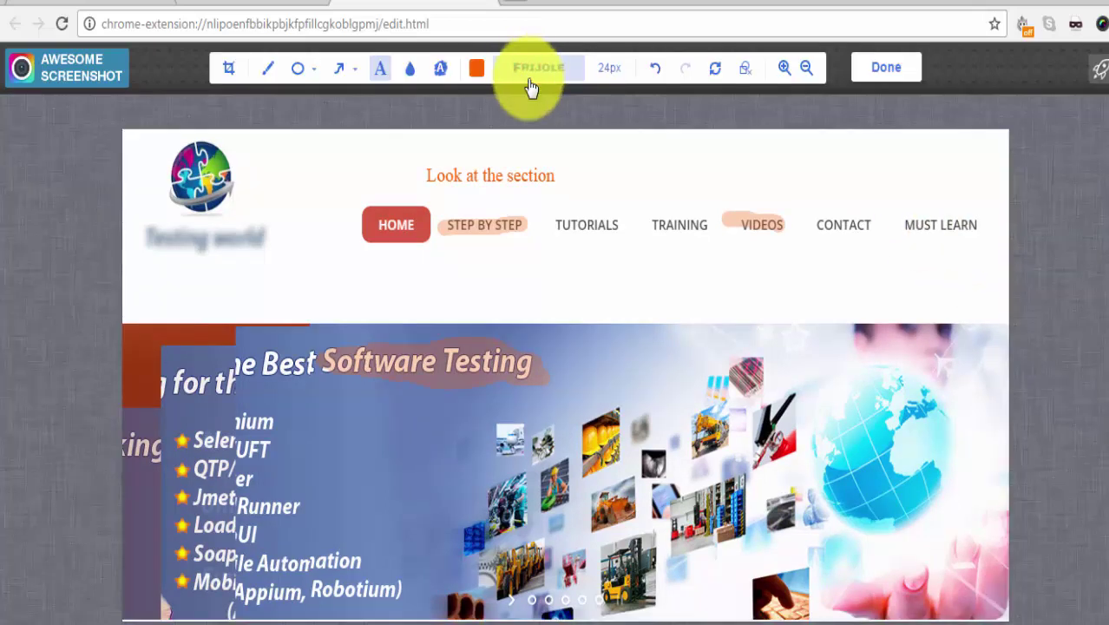